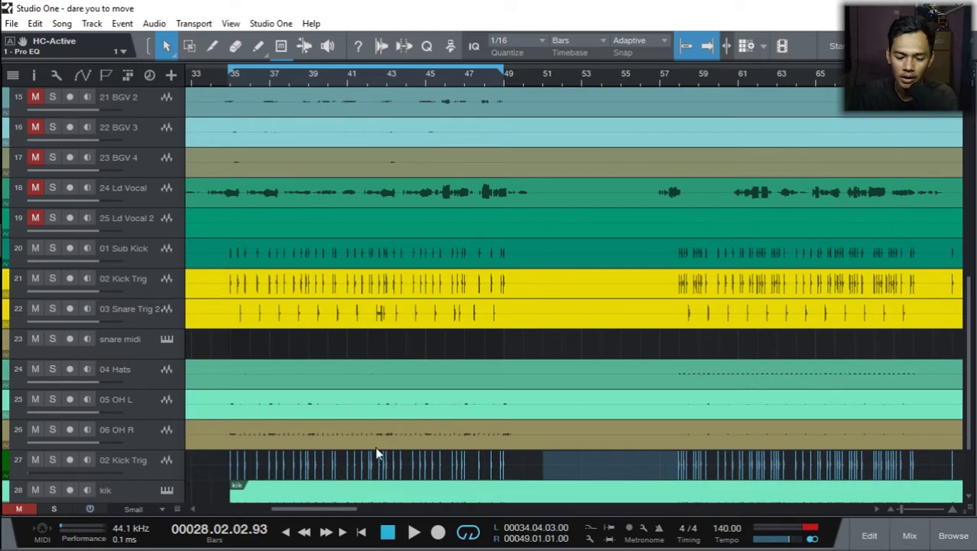
# Step: Examine the notes of the kik instrument part in the note editor
pyautogui.scroll(-3, 378, 436)
pyautogui.click(367, 394)
pyautogui.doubleClick(367, 394)
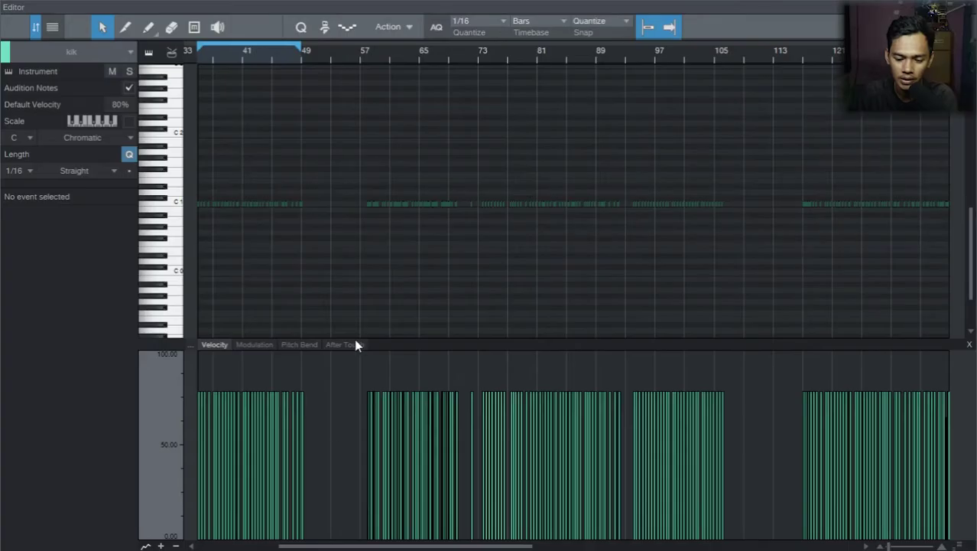
pyautogui.click(972, 12)
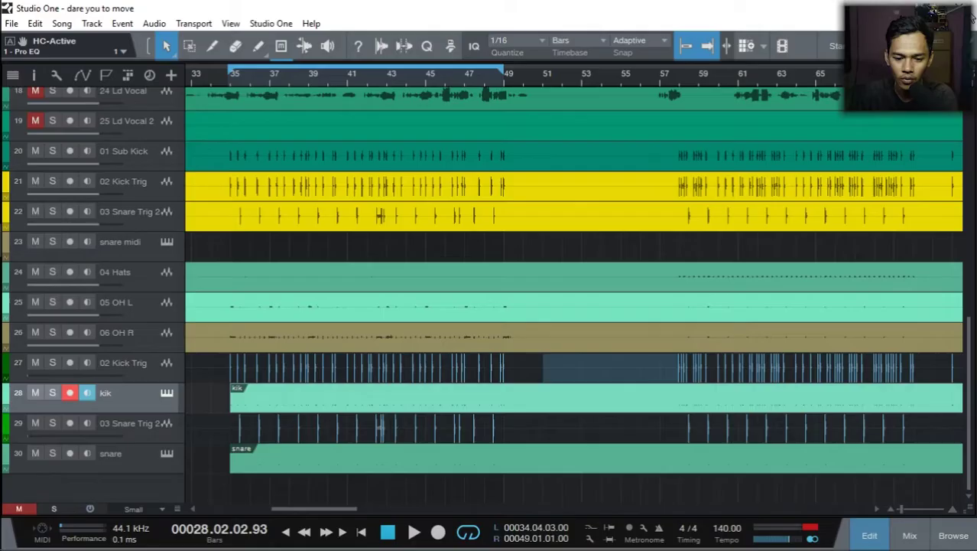
# Step: Select the 02 Kick Trig event, enlarge the tracks to Normal height and disarm the track for recording
pyautogui.doubleClick(331, 192)
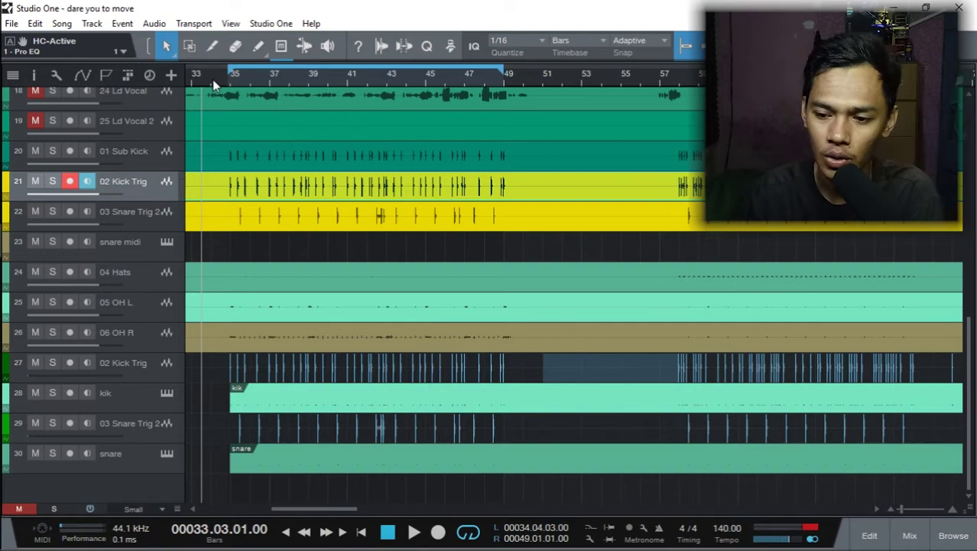
pyautogui.press('e')
pyautogui.press('e')
pyautogui.press('e')
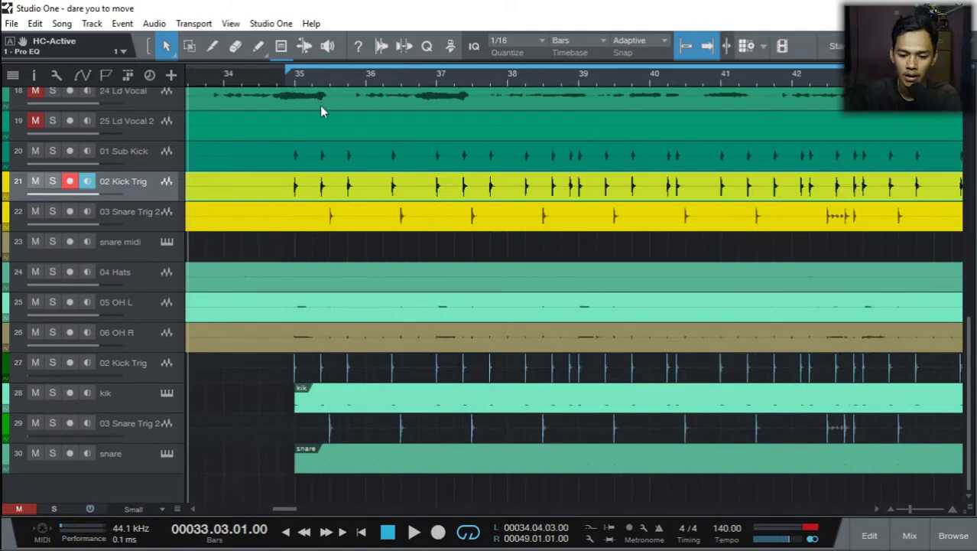
pyautogui.scroll(5, 396, 264)
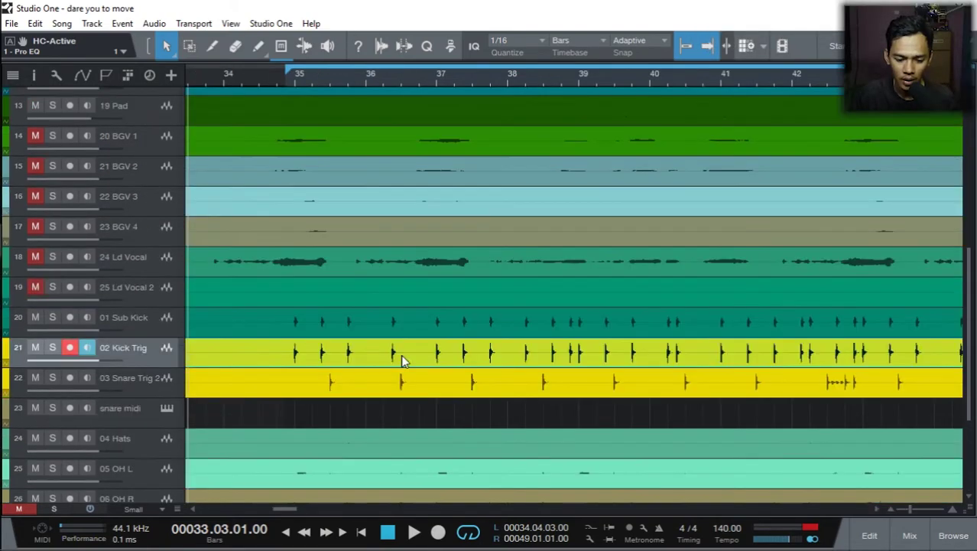
pyautogui.hotkey('shift', 'e')
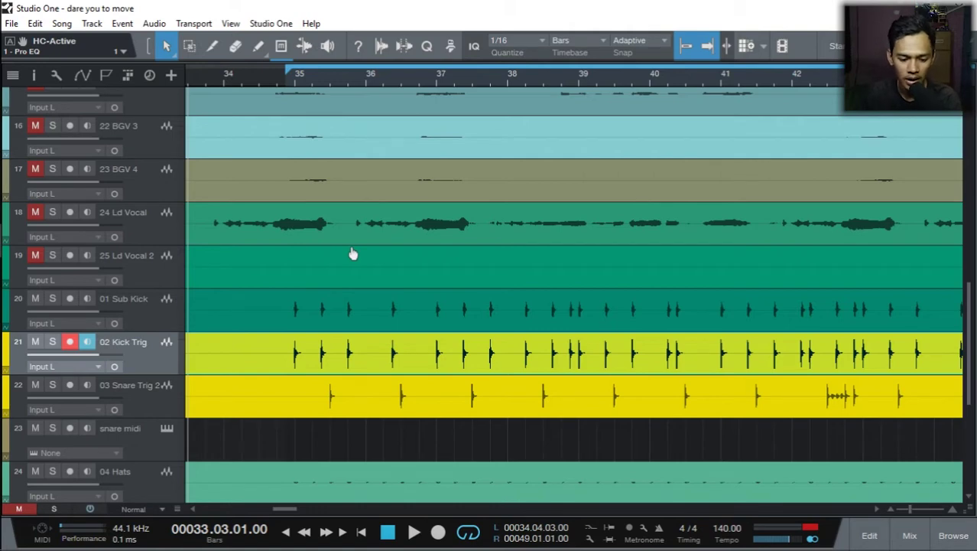
pyautogui.click(157, 406)
pyautogui.click(167, 367)
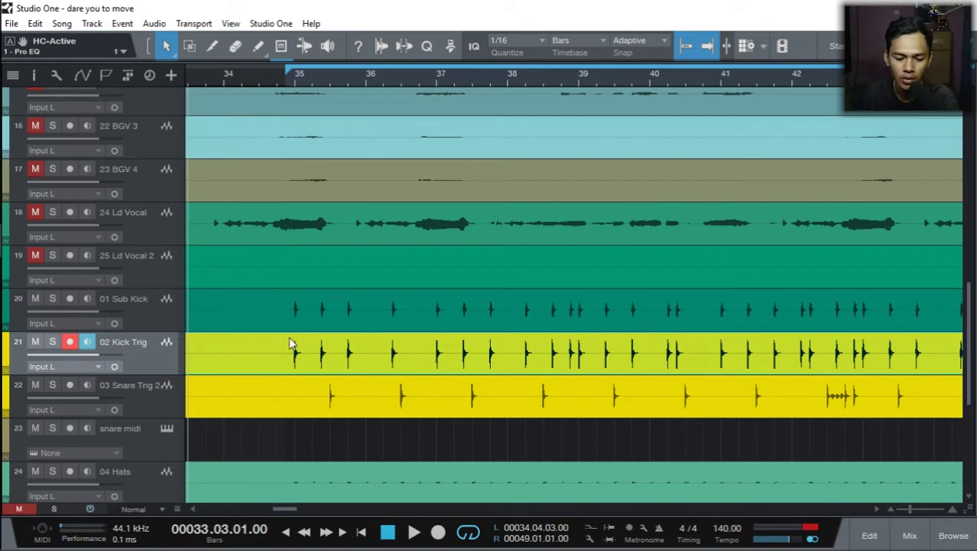
pyautogui.press('r')
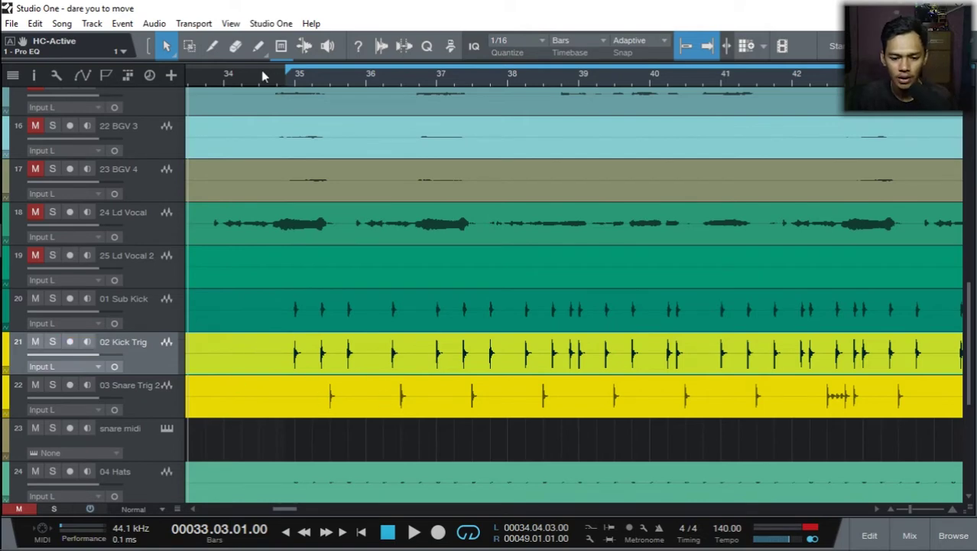
# Step: Play back the drum tracks from bar 34.03 to about bar 41
pyautogui.click(259, 72)
pyautogui.scroll(-5, 259, 72)
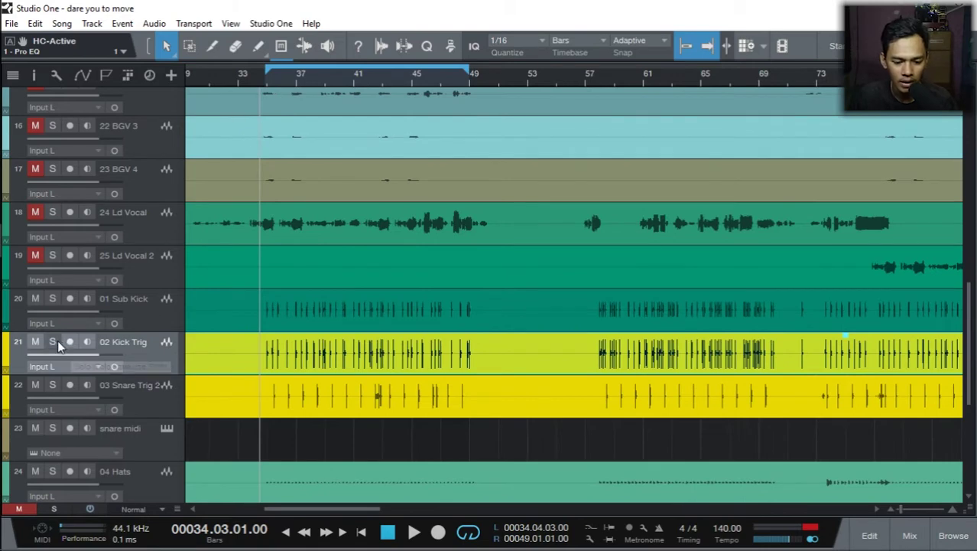
pyautogui.press('space')
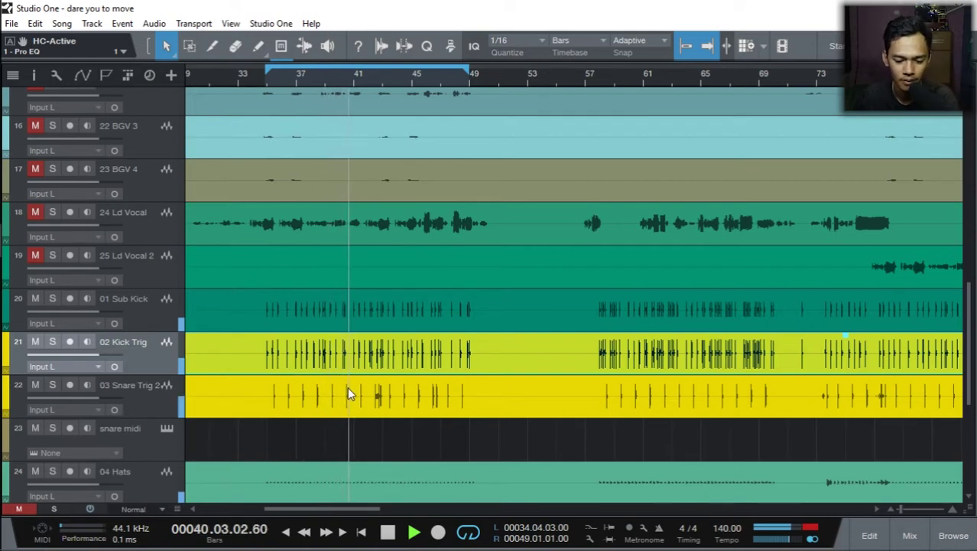
pyautogui.press('space')
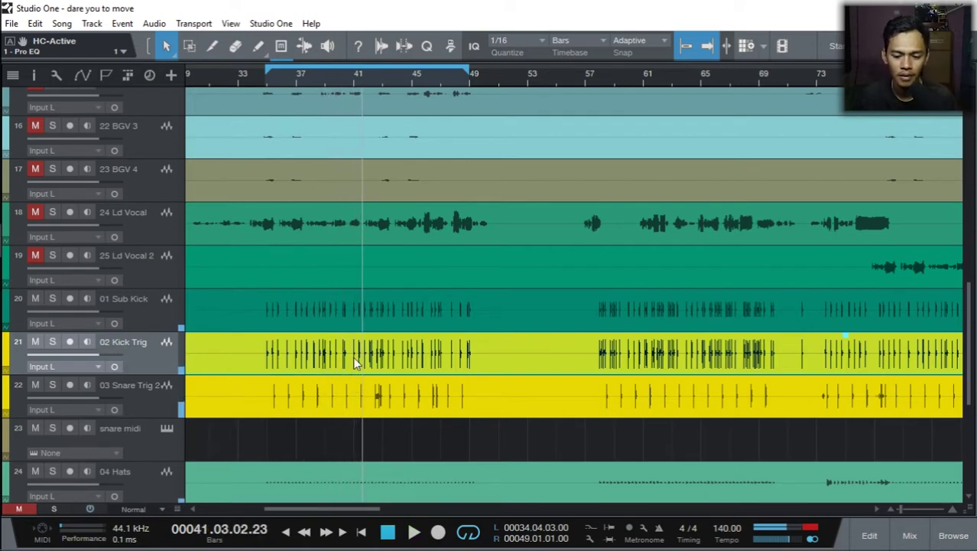
# Step: Show the quantize settings and set them to Groove mode
pyautogui.scroll(-1, 494, 423)
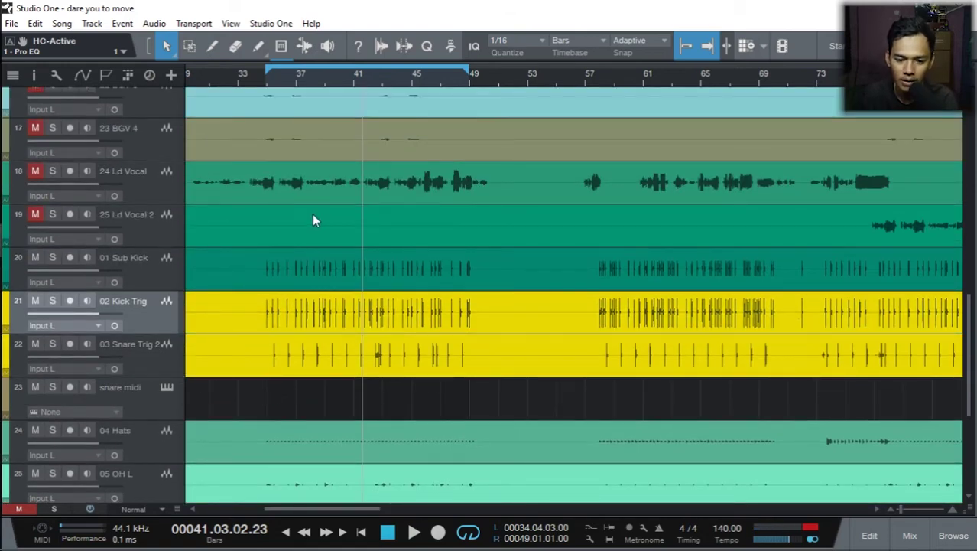
pyautogui.click(430, 50)
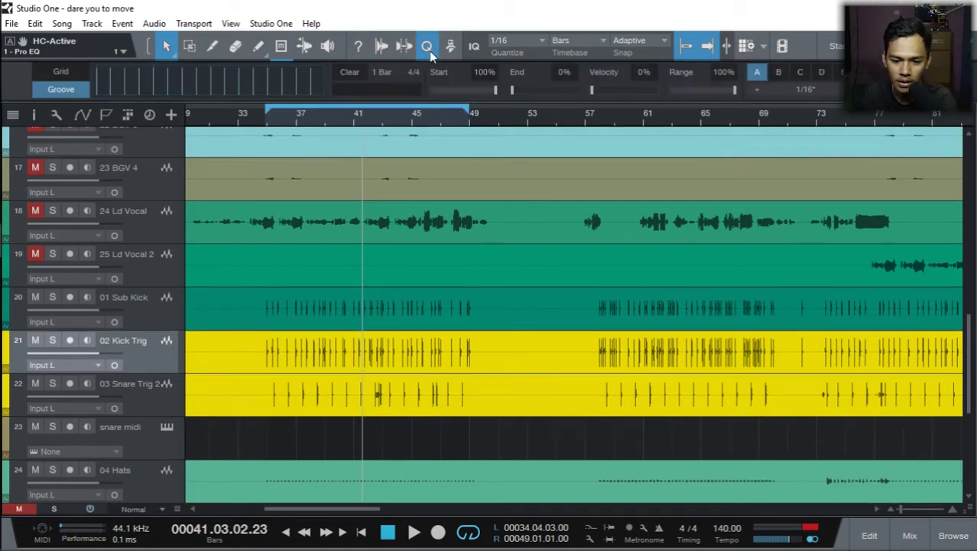
pyautogui.click(77, 73)
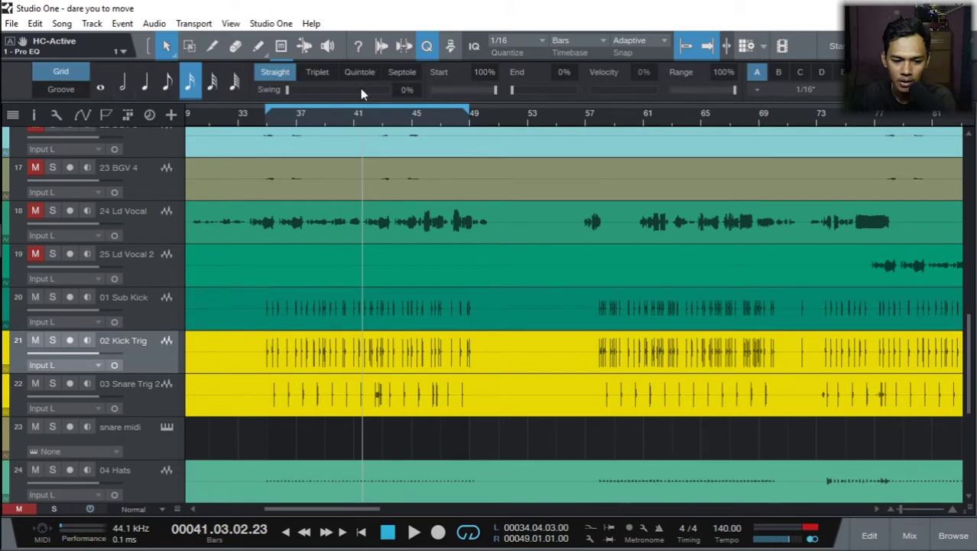
pyautogui.click(85, 88)
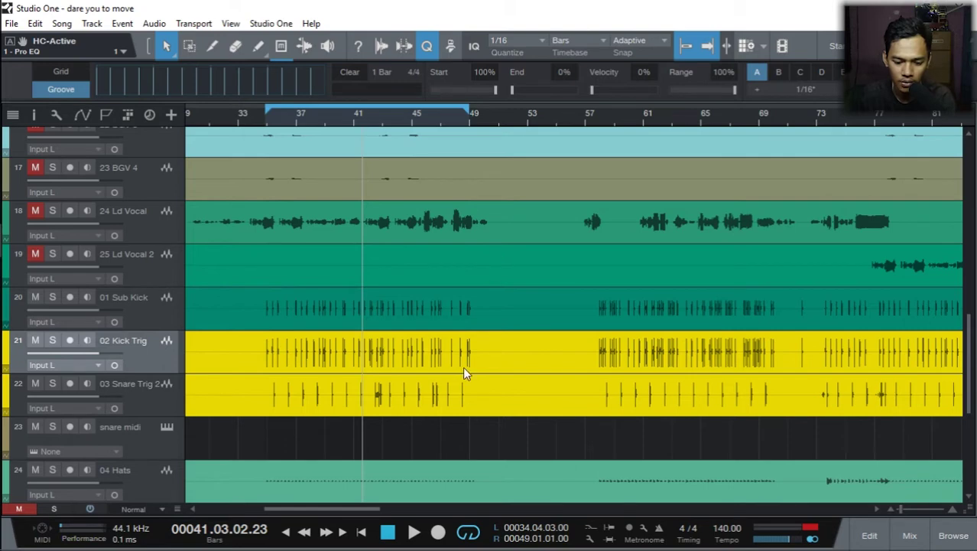
# Step: Extract the groove from the 02 Kick Trig event and from the 03 Snare Trig event in the quantize settings
pyautogui.click(326, 354)
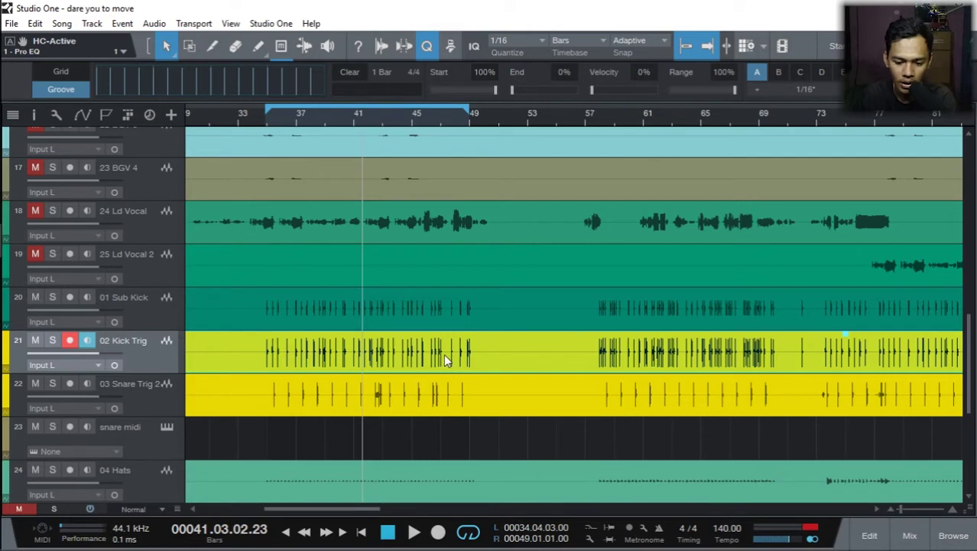
pyautogui.moveTo(444, 353); pyautogui.dragTo(198, 91)
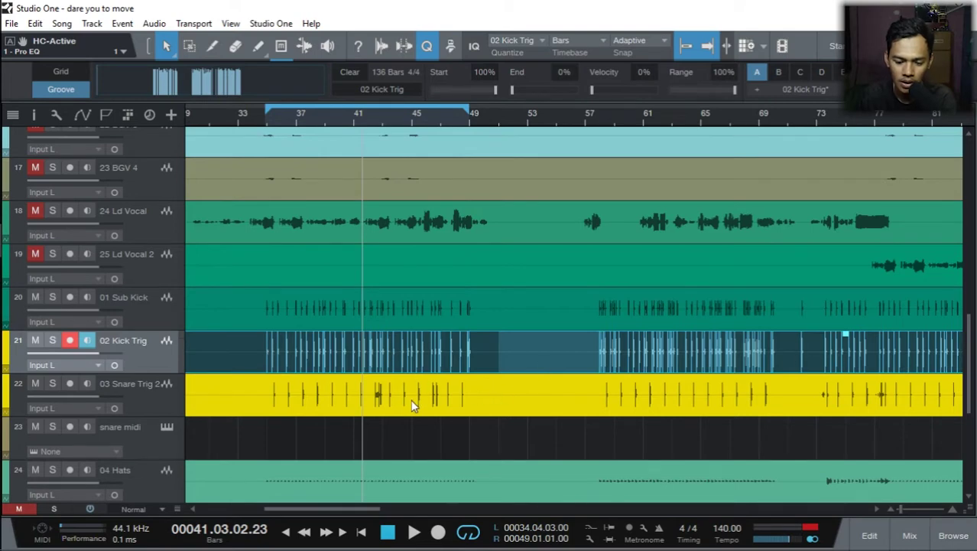
pyautogui.moveTo(411, 405); pyautogui.dragTo(233, 90)
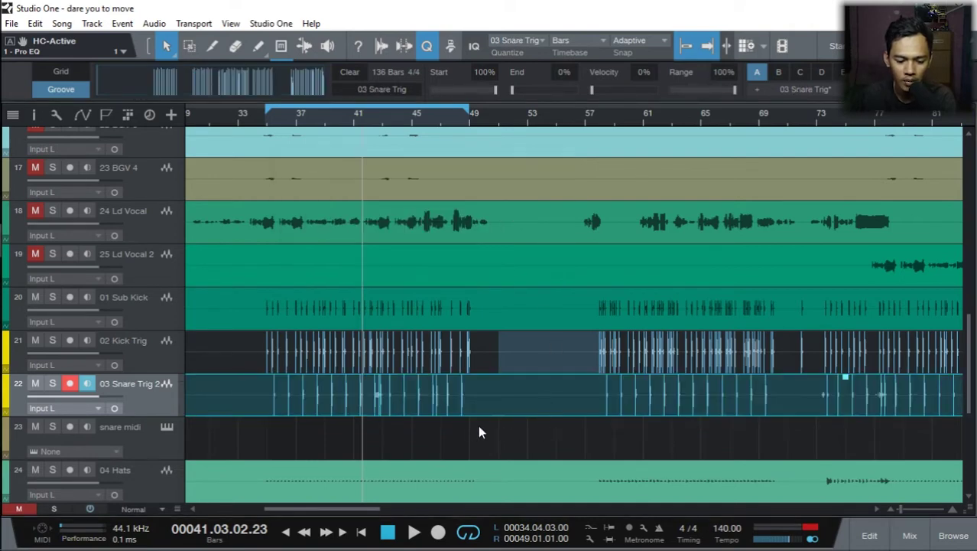
# Step: Add one instrument track named "kick midi" below the snare trigger track, with no existing instrument assigned
pyautogui.scroll(-2, 479, 432)
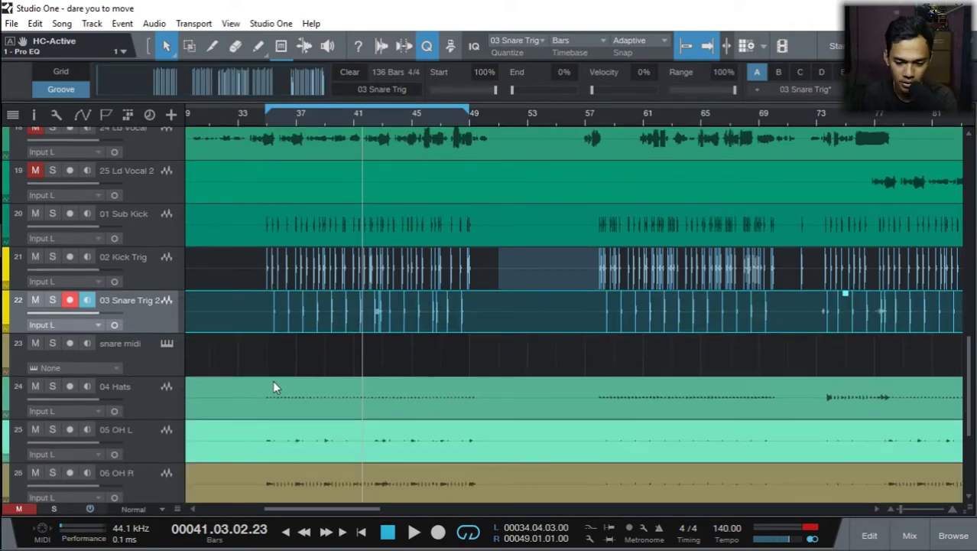
pyautogui.press('t')
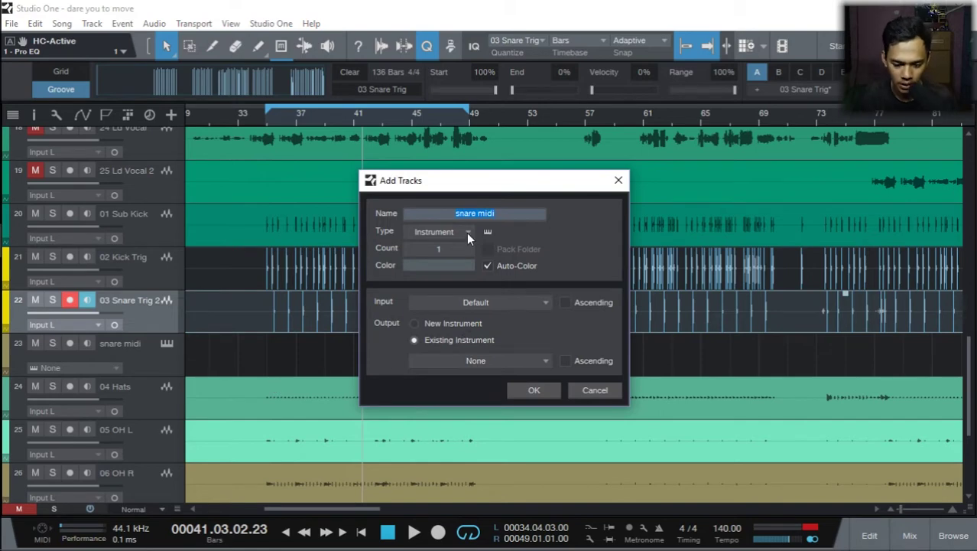
pyautogui.write('ki')
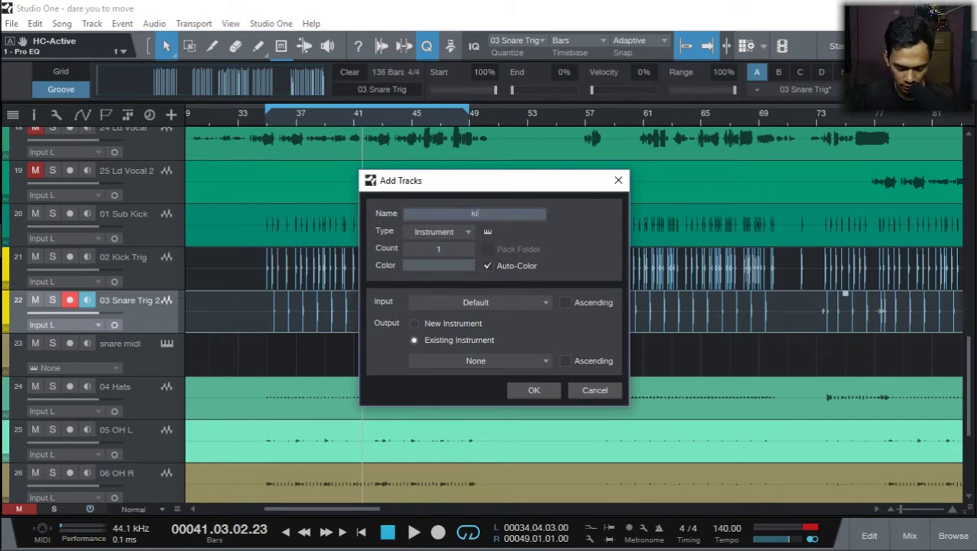
pyautogui.write('ck midi')
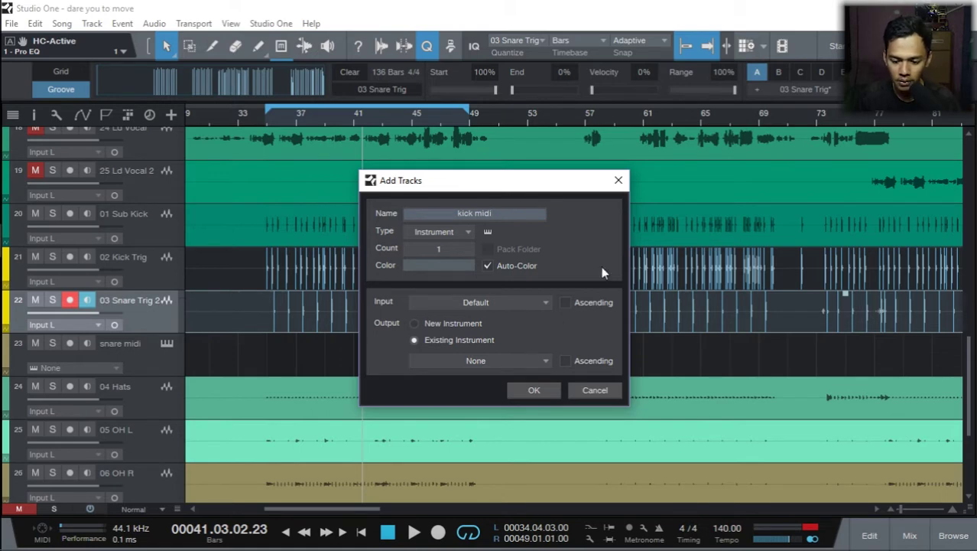
pyautogui.click(546, 388)
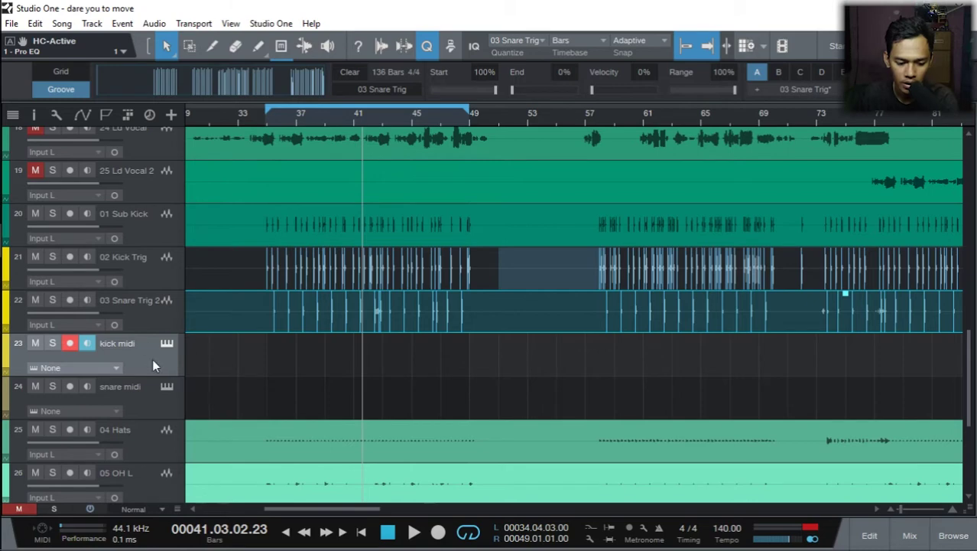
# Step: Check EZdrummer and its outputs in the console's instrument list, and close the console
pyautogui.click(910, 538)
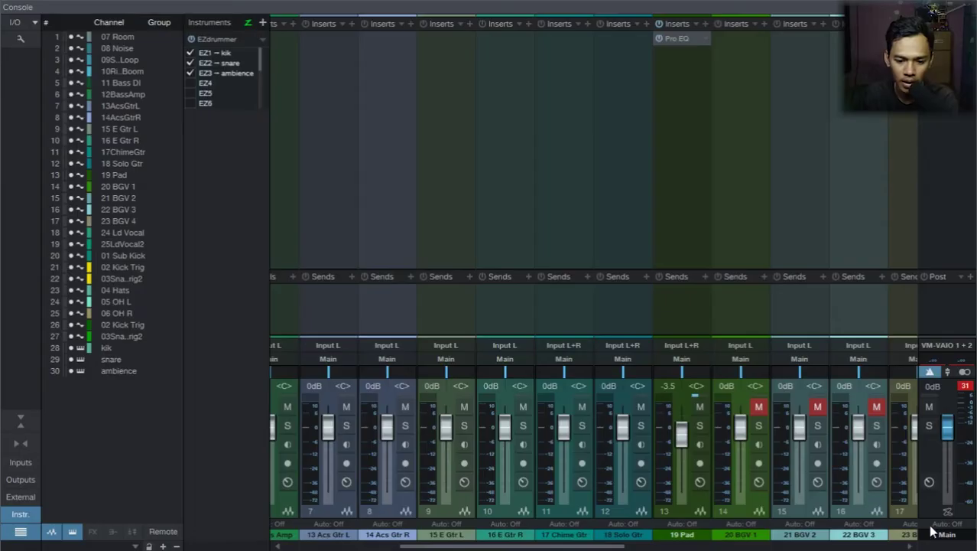
pyautogui.click(262, 41)
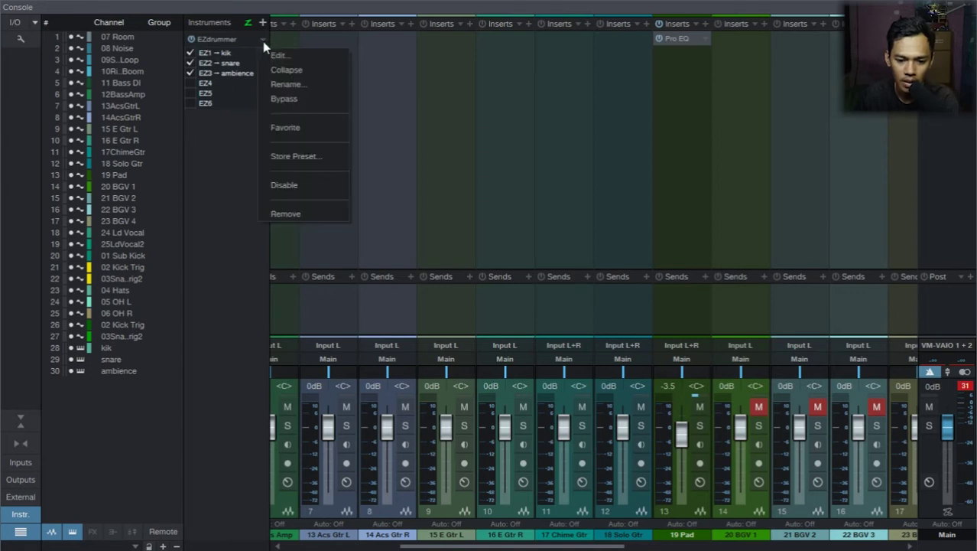
pyautogui.click(225, 201)
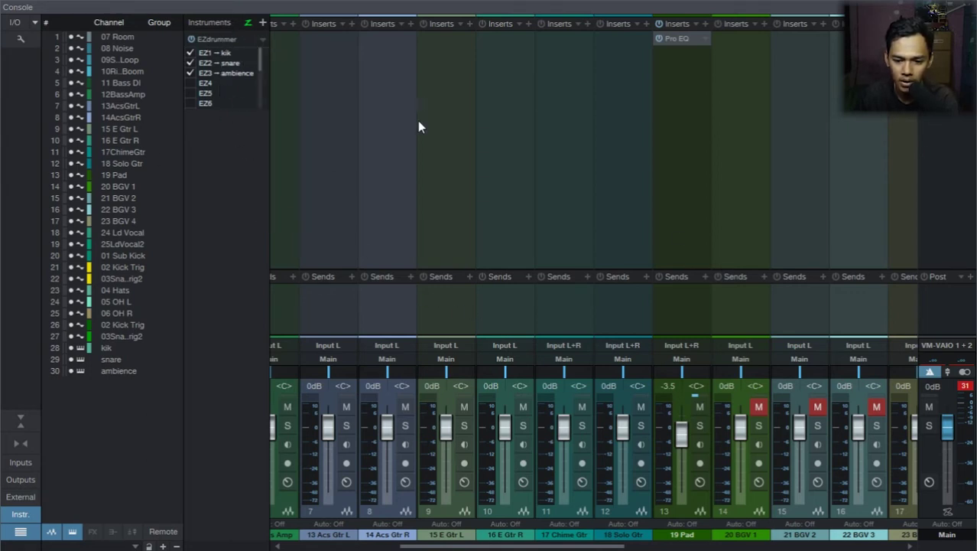
pyautogui.press('F3')
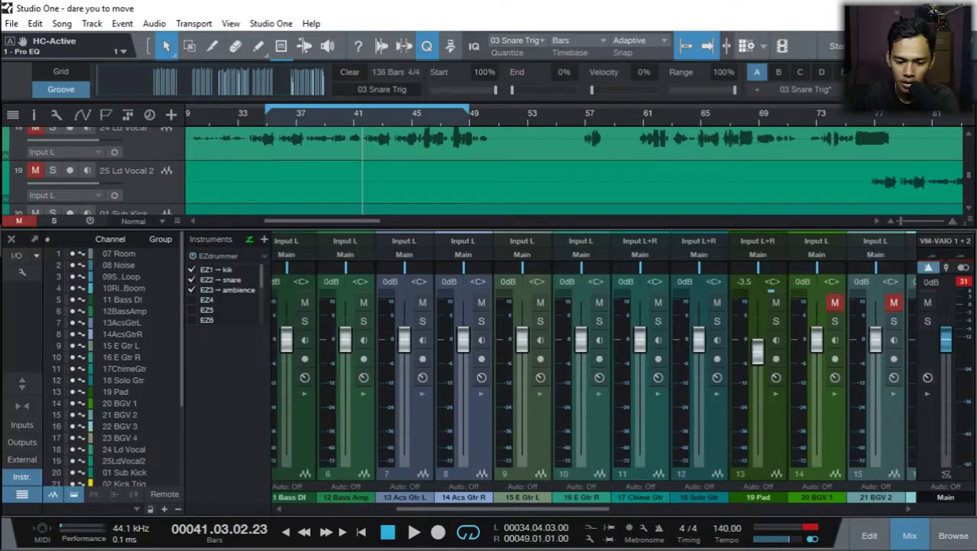
pyautogui.click(11, 241)
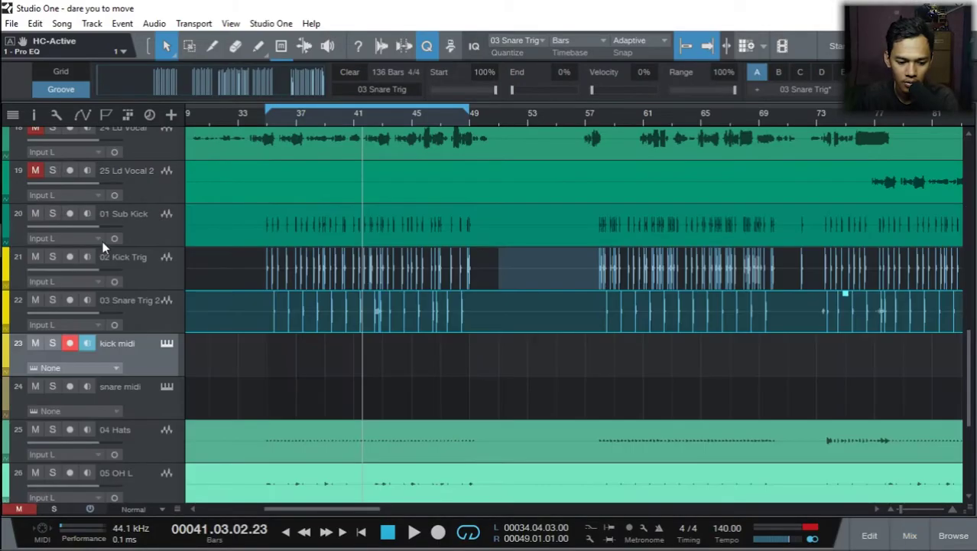
# Step: Assign EZdrummer as the instrument of the kick midi and snare midi tracks
pyautogui.click(96, 364)
pyautogui.click(103, 399)
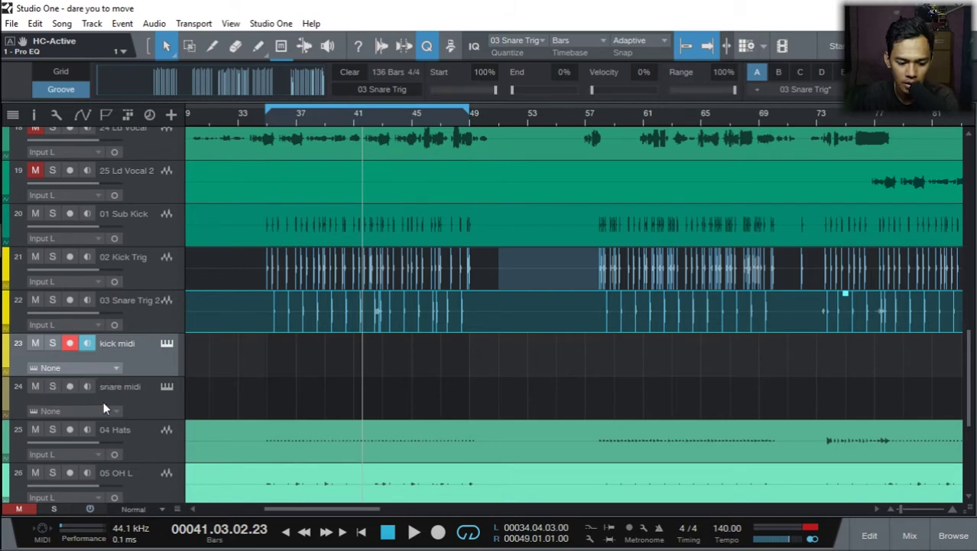
pyautogui.click(103, 411)
pyautogui.click(86, 439)
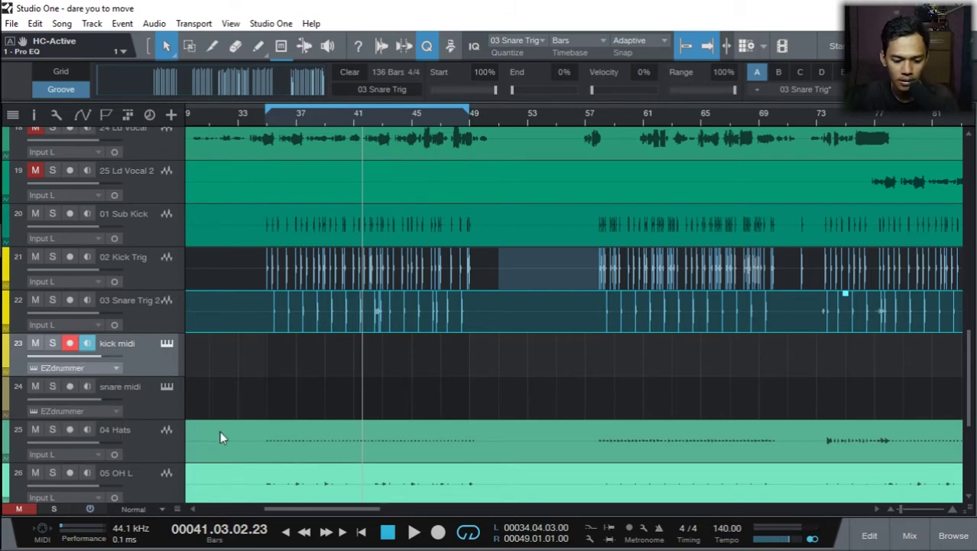
# Step: Enlarge the tracks to Medium height and select the 03 Snare Trig 2 channel in the detached console
pyautogui.hotkey('shift', 'e')
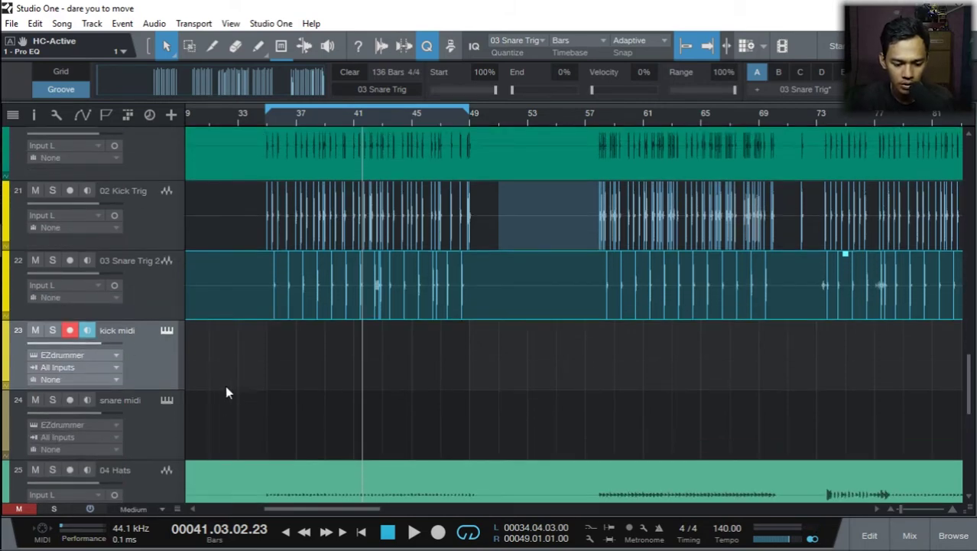
pyautogui.click(151, 229)
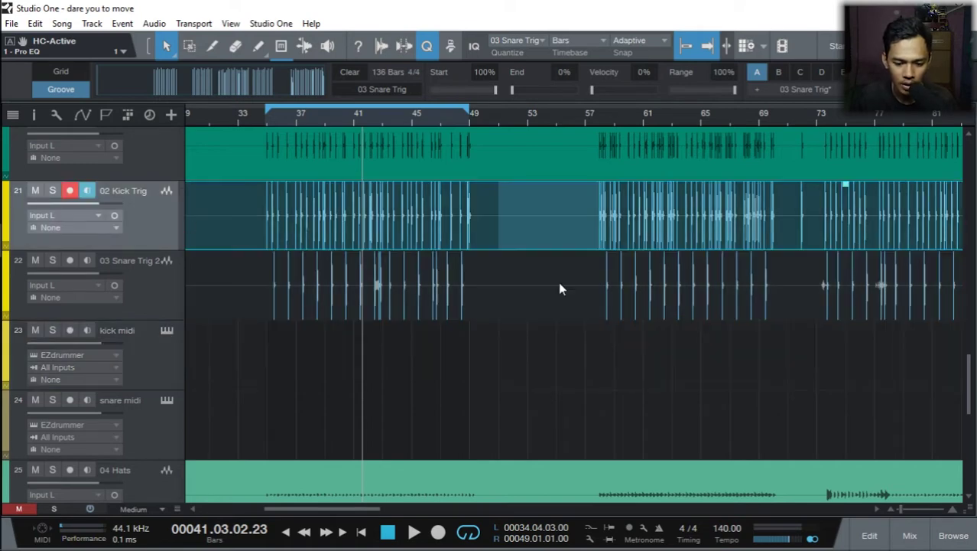
pyautogui.click(909, 535)
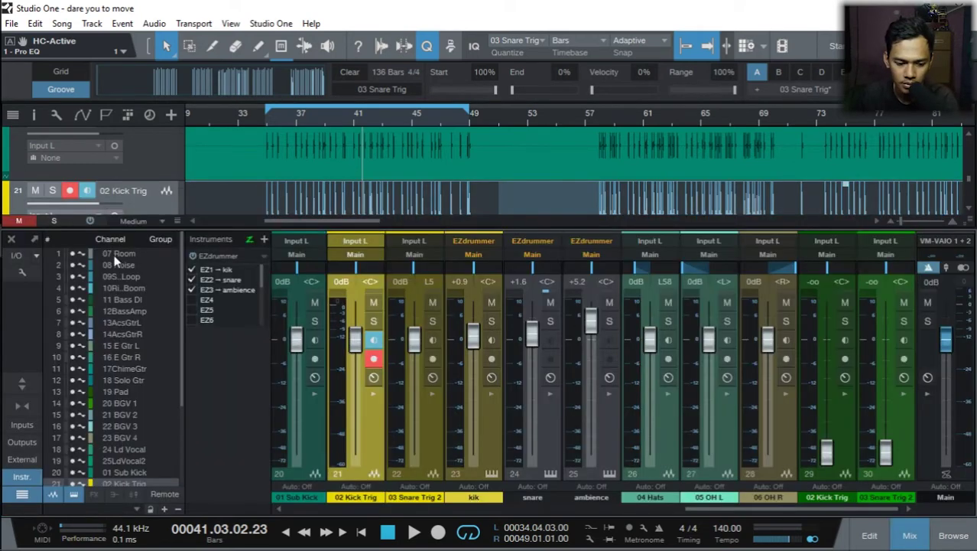
pyautogui.click(34, 239)
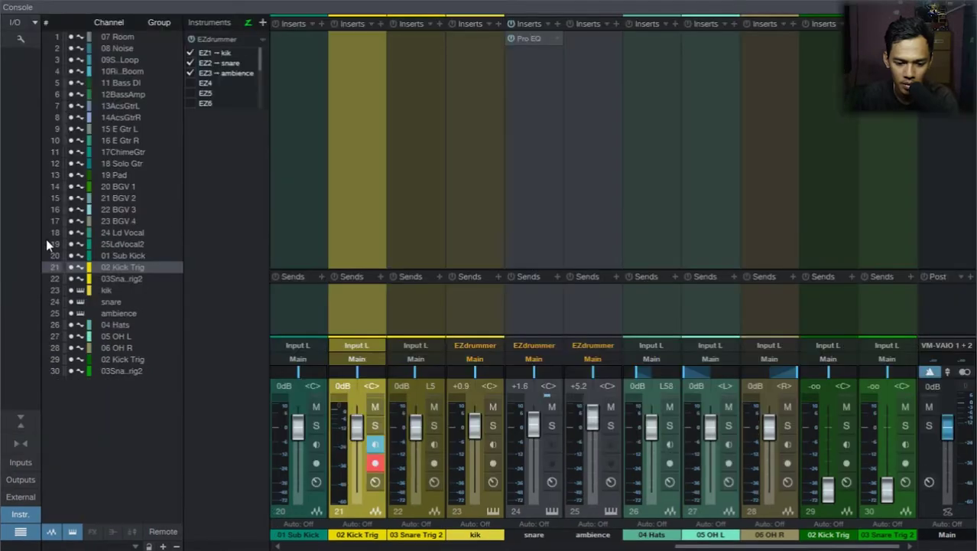
pyautogui.click(414, 155)
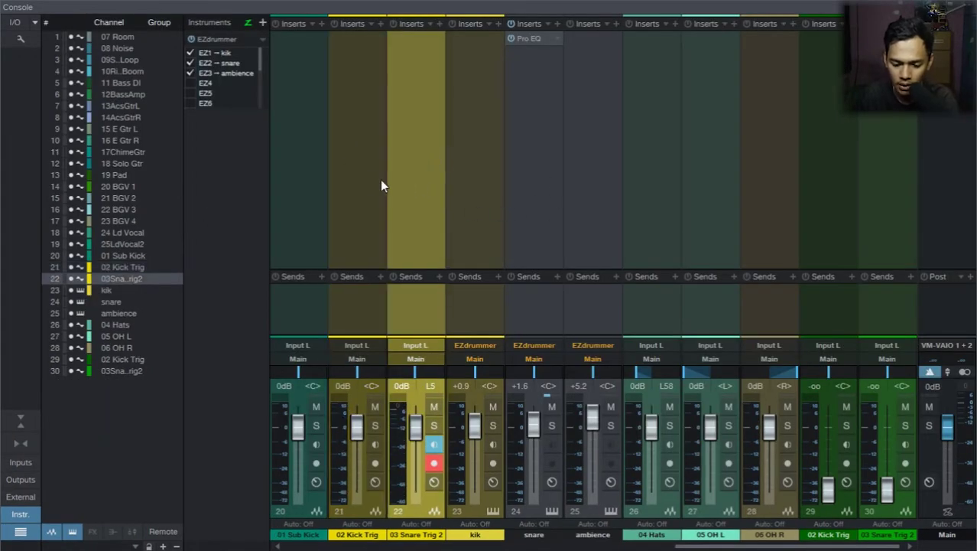
# Step: Solo the 02 Kick Trig channel and insert a Gate effect on it
pyautogui.click(359, 176)
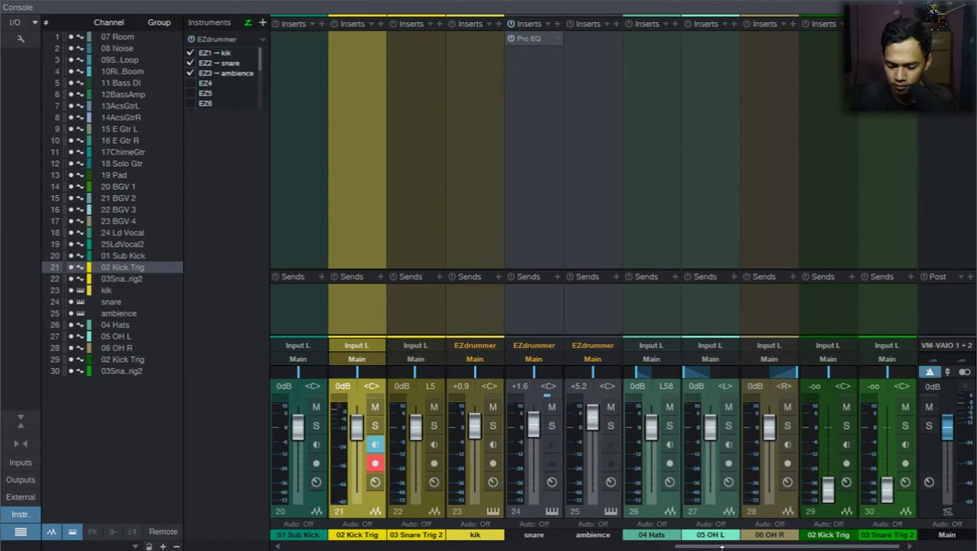
pyautogui.moveTo(732, 546); pyautogui.dragTo(656, 548)
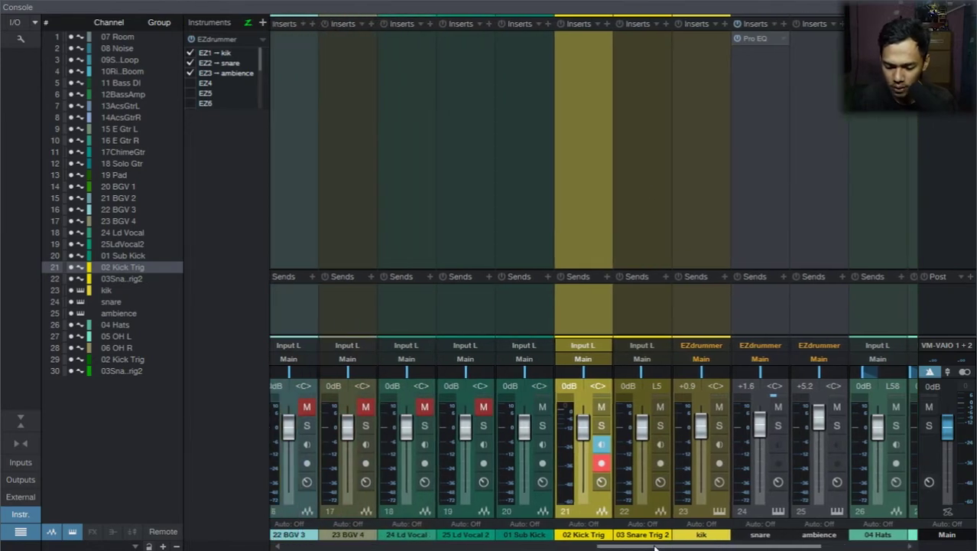
pyautogui.click(601, 426)
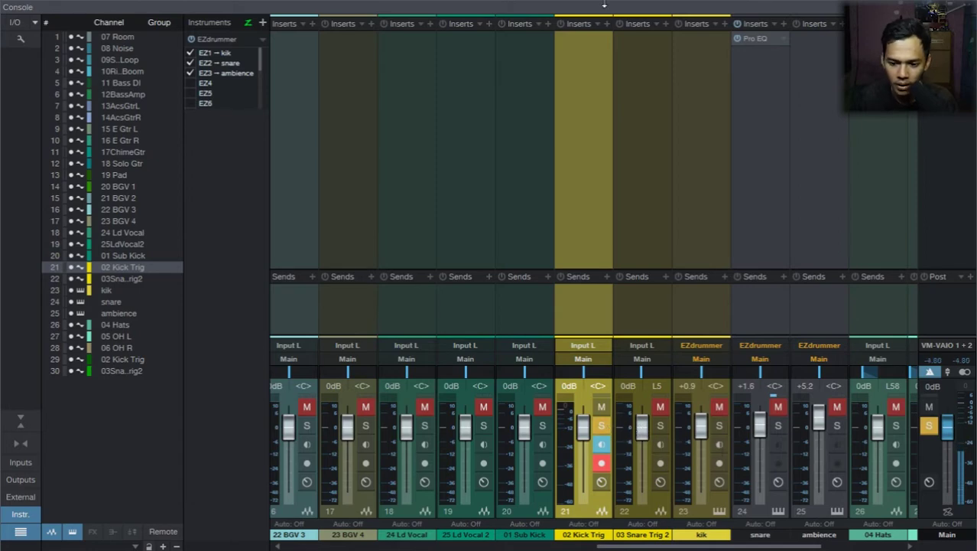
pyautogui.click(607, 24)
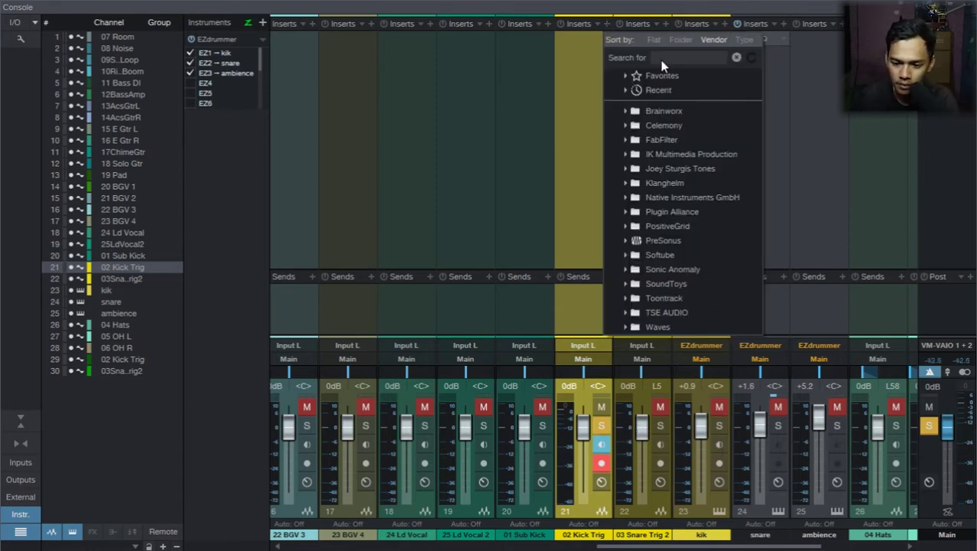
pyautogui.write('gate')
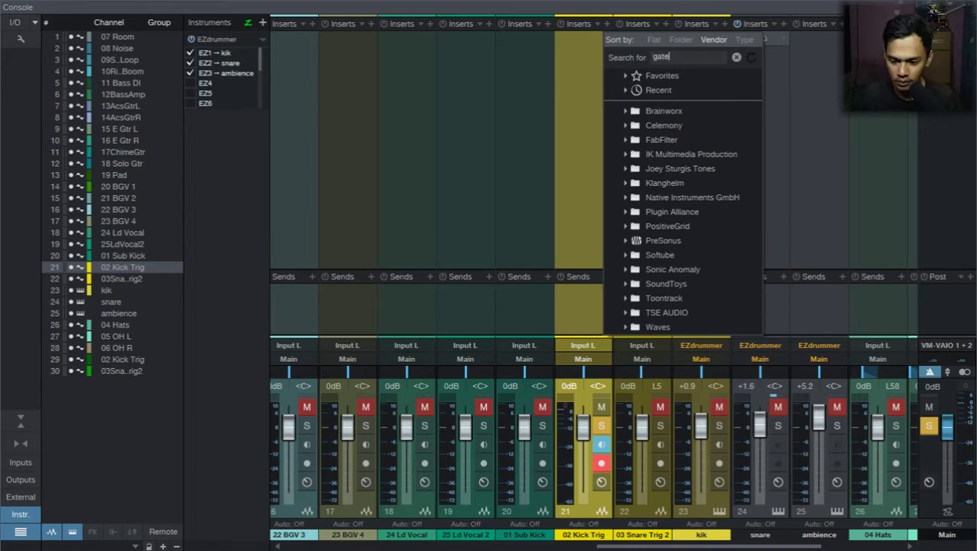
pyautogui.doubleClick(677, 95)
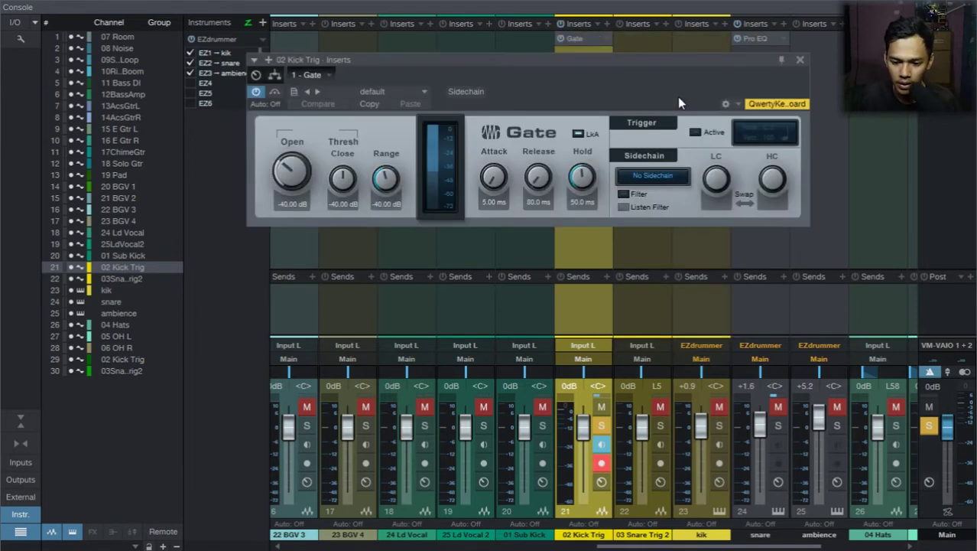
pyautogui.moveTo(775, 61); pyautogui.dragTo(712, 71)
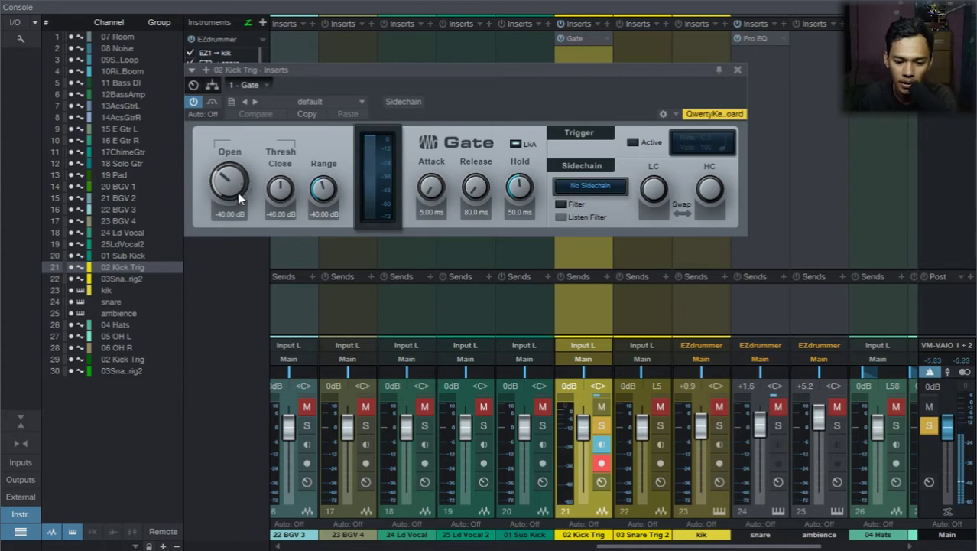
# Step: Set the kick Gate to Open -16.30 dB, Close -9.82 dB and Hold 7.64 ms, activate its trigger, and close the effect window
pyautogui.moveTo(240, 192); pyautogui.dragTo(249, 152)
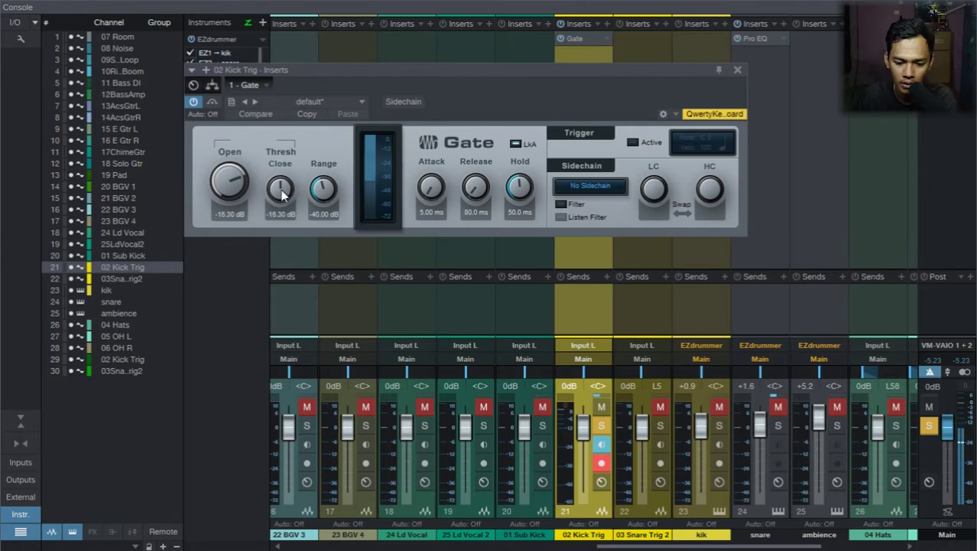
pyautogui.moveTo(283, 195); pyautogui.dragTo(285, 172)
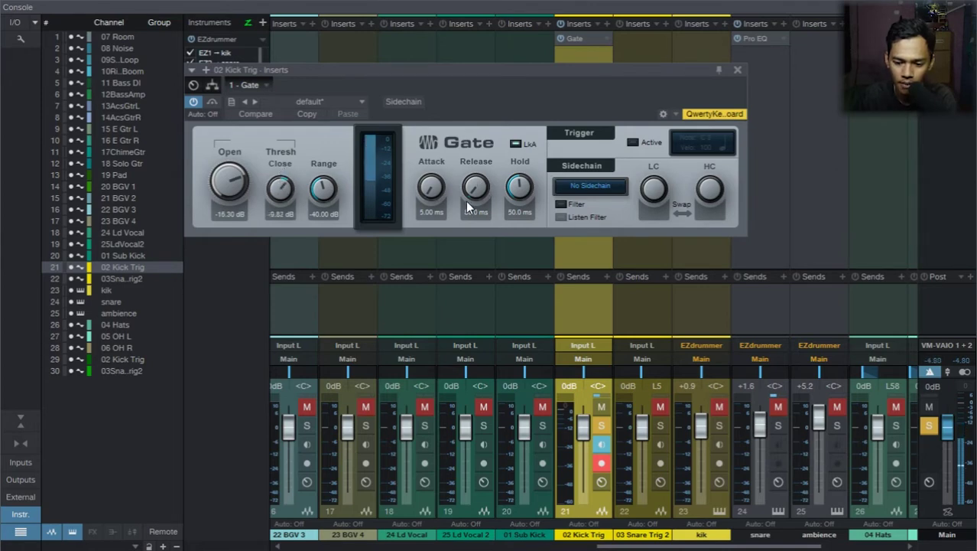
pyautogui.moveTo(519, 187); pyautogui.dragTo(522, 210)
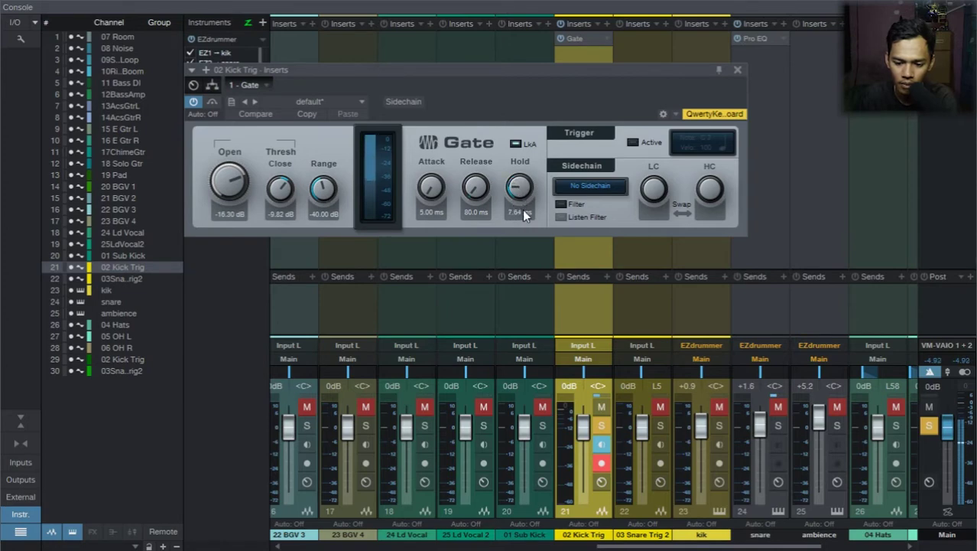
pyautogui.click(633, 144)
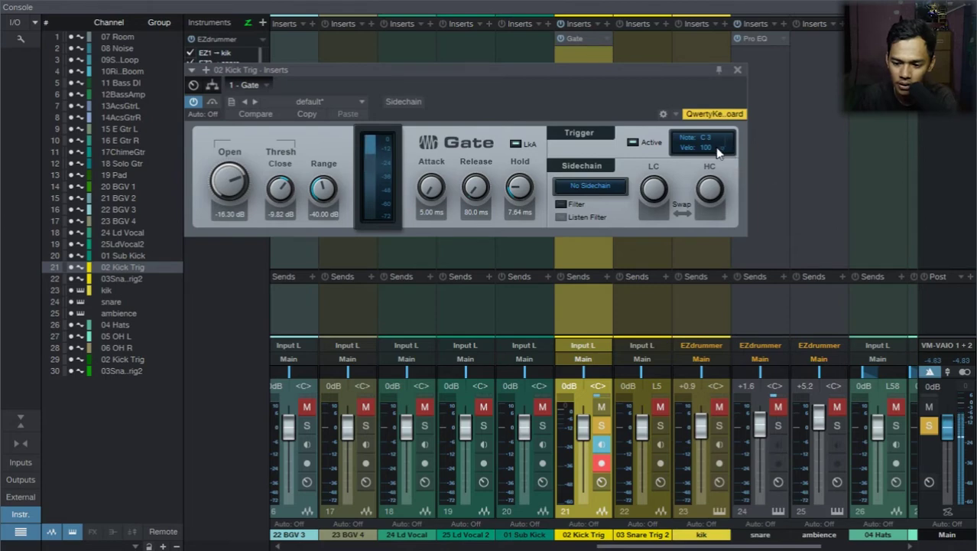
pyautogui.click(737, 71)
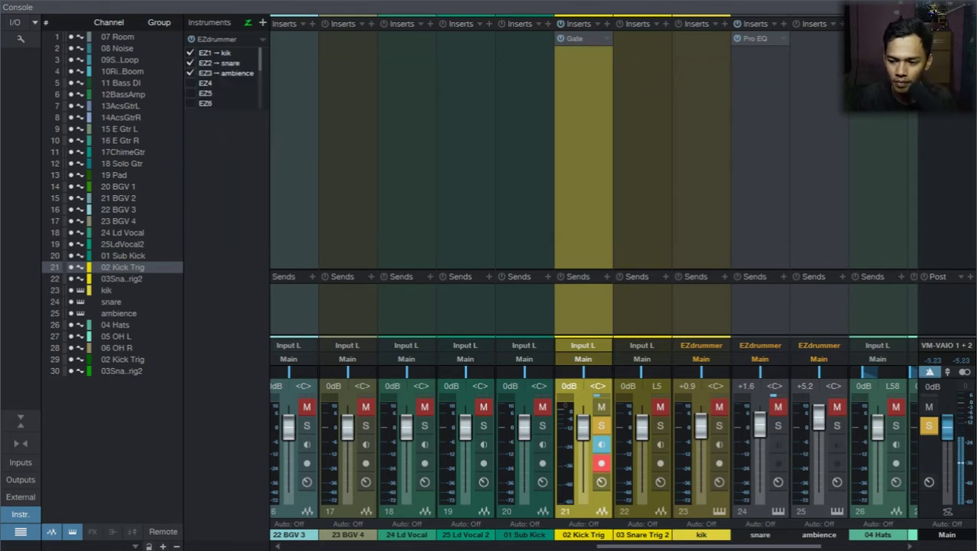
# Step: Solo the 03 Snare Trig 2 channel instead of 02 Kick Trig and insert a Gate effect on it
pyautogui.click(601, 406)
pyautogui.click(603, 425)
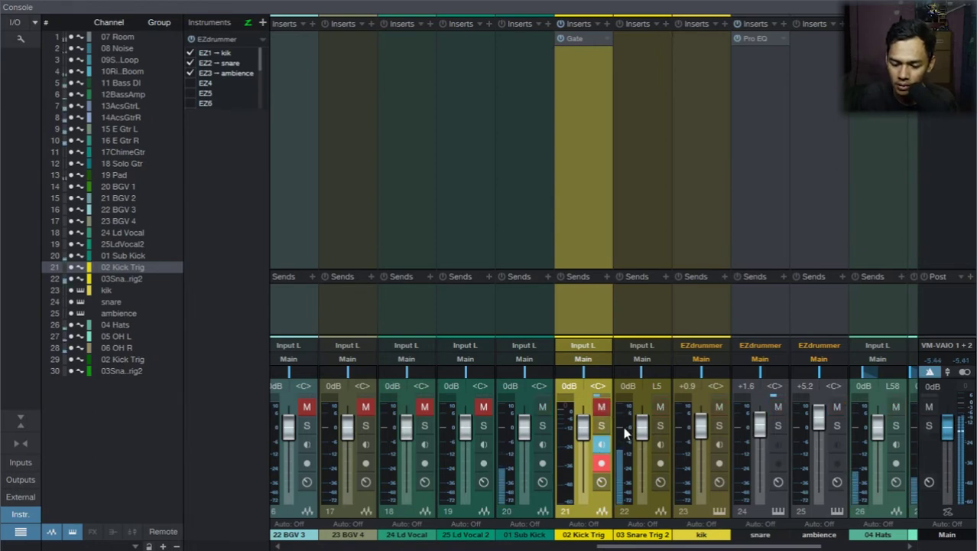
pyautogui.click(604, 425)
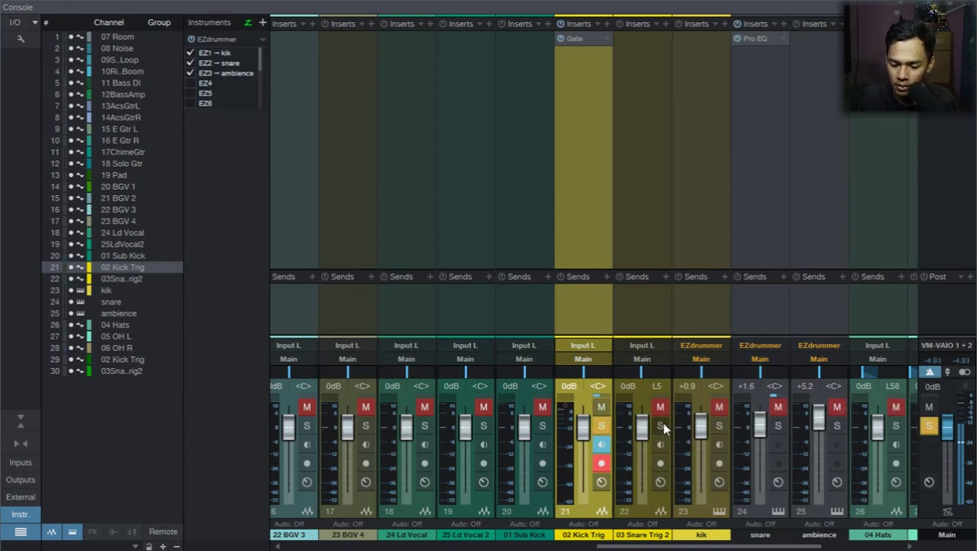
pyautogui.click(659, 425)
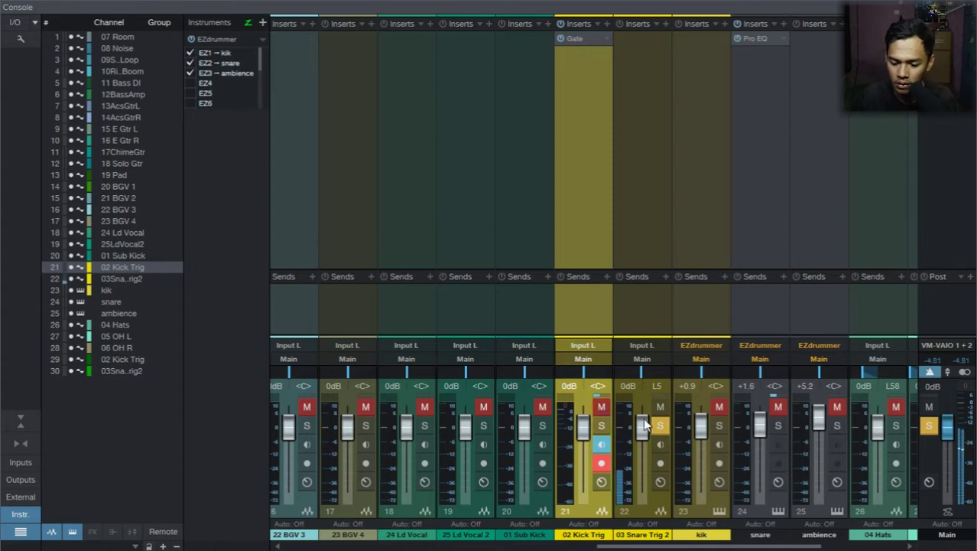
pyautogui.click(666, 25)
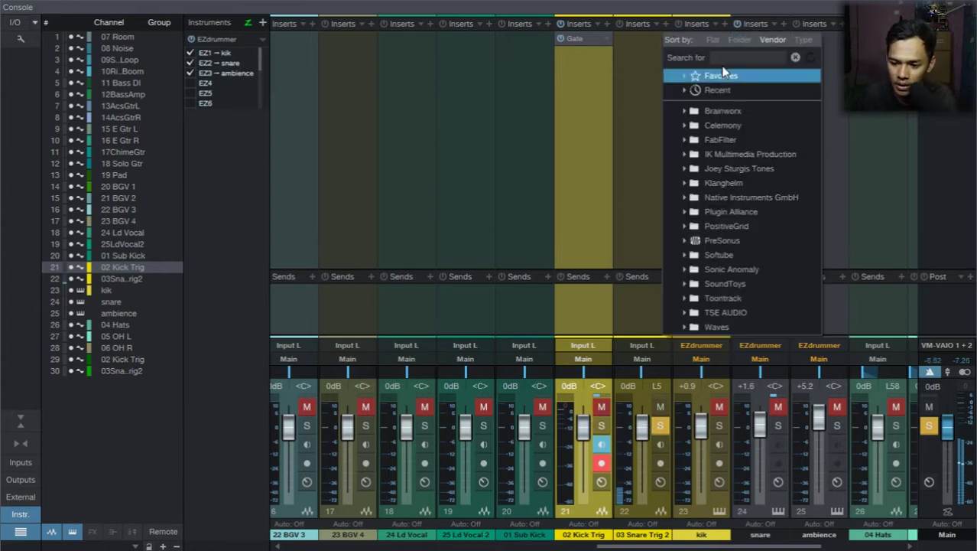
pyautogui.write('gate')
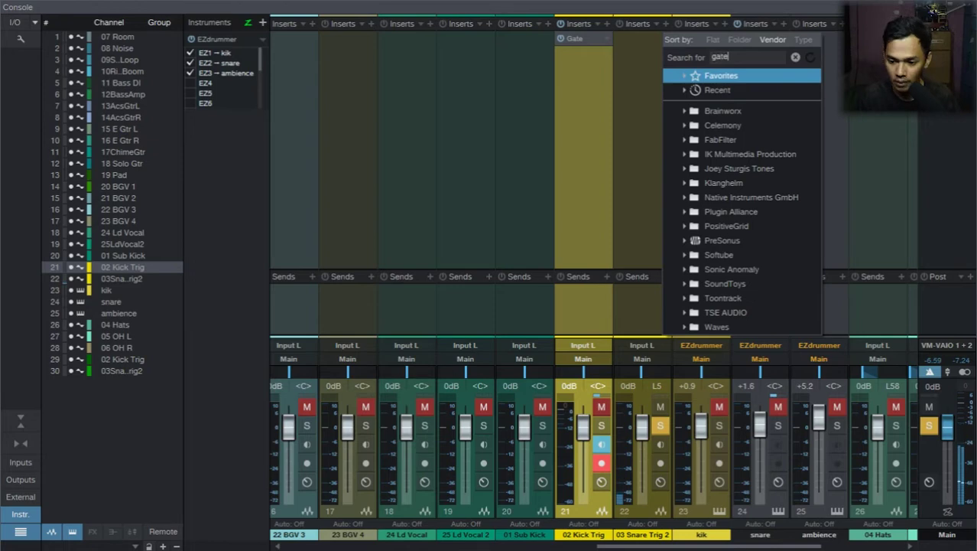
pyautogui.click(696, 90)
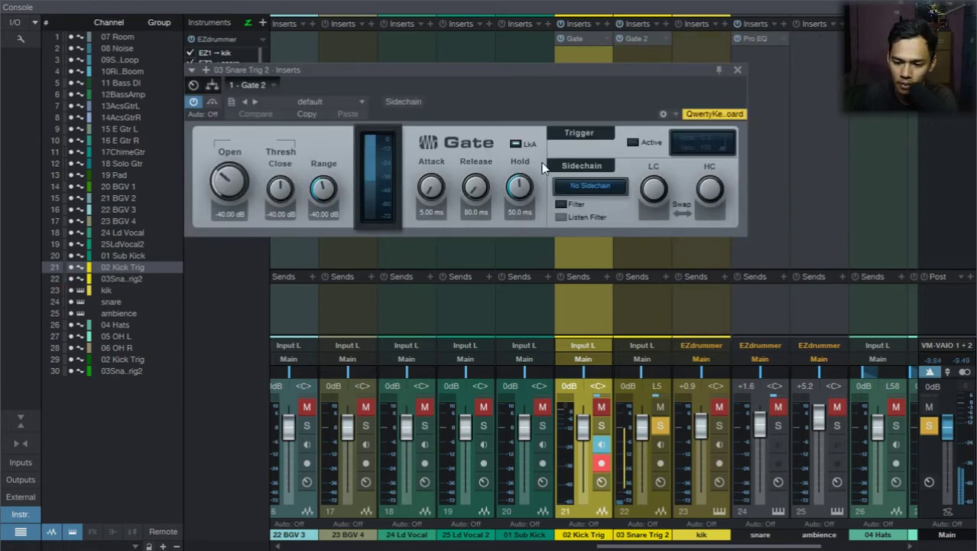
# Step: Set the snare Gate to Open -10.30 dB, Close -6.22 dB and Hold 8.83 ms, activate its trigger, and close the effect window
pyautogui.moveTo(233, 190); pyautogui.dragTo(247, 149)
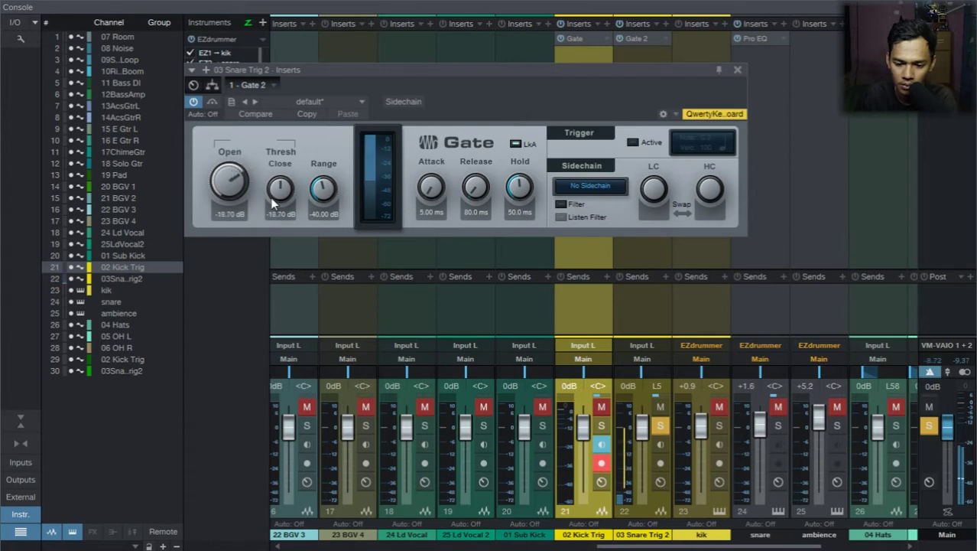
pyautogui.moveTo(519, 192); pyautogui.dragTo(515, 222)
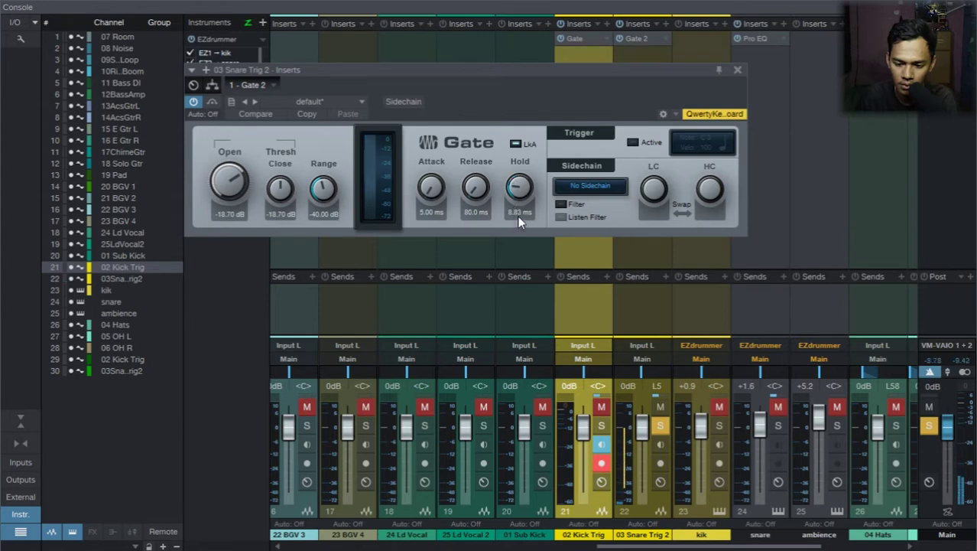
pyautogui.moveTo(216, 193); pyautogui.dragTo(219, 182)
pyautogui.moveTo(280, 193); pyautogui.dragTo(288, 176)
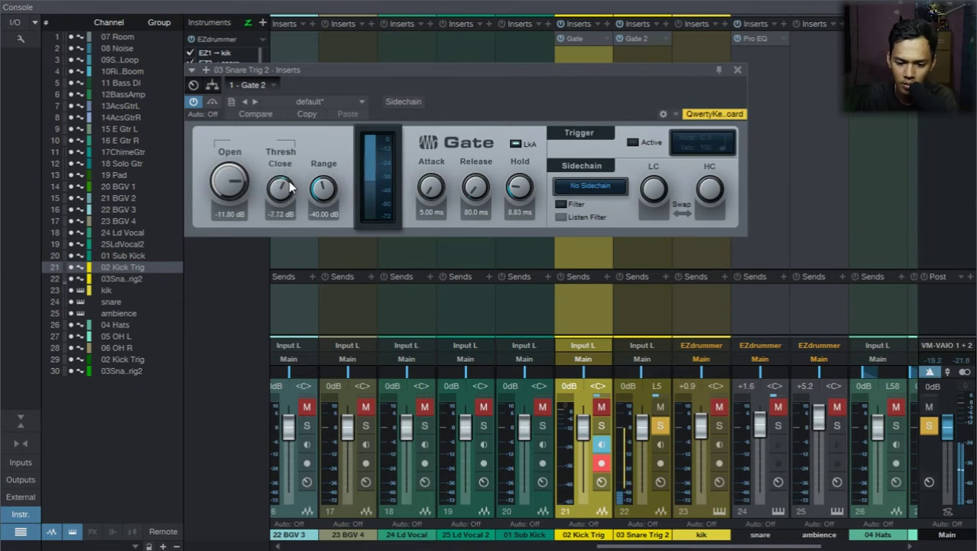
pyautogui.moveTo(230, 186); pyautogui.dragTo(281, 186)
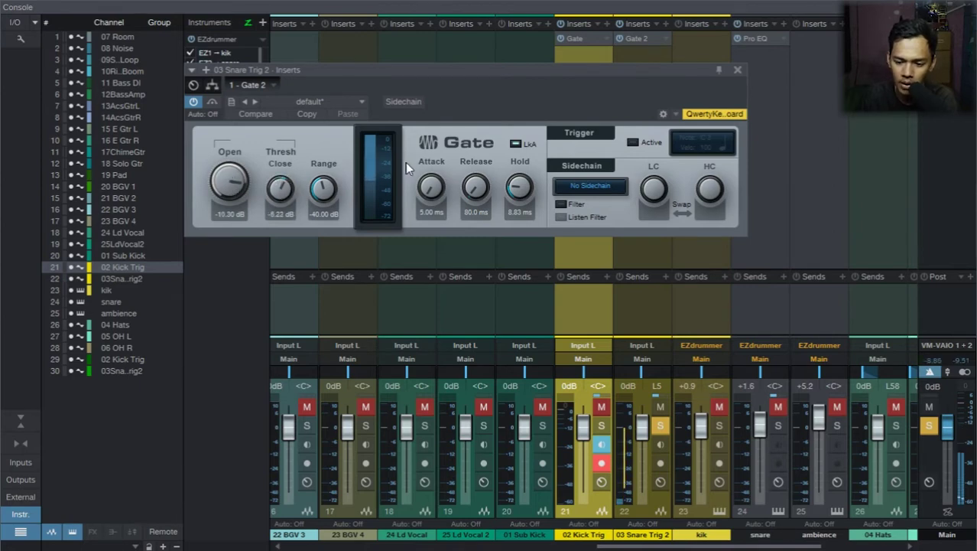
pyautogui.click(633, 144)
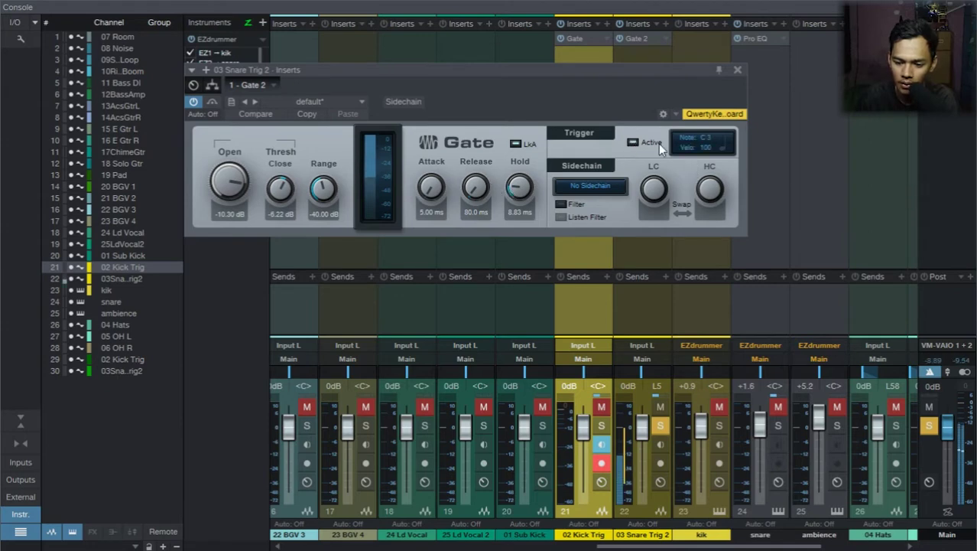
pyautogui.click(738, 71)
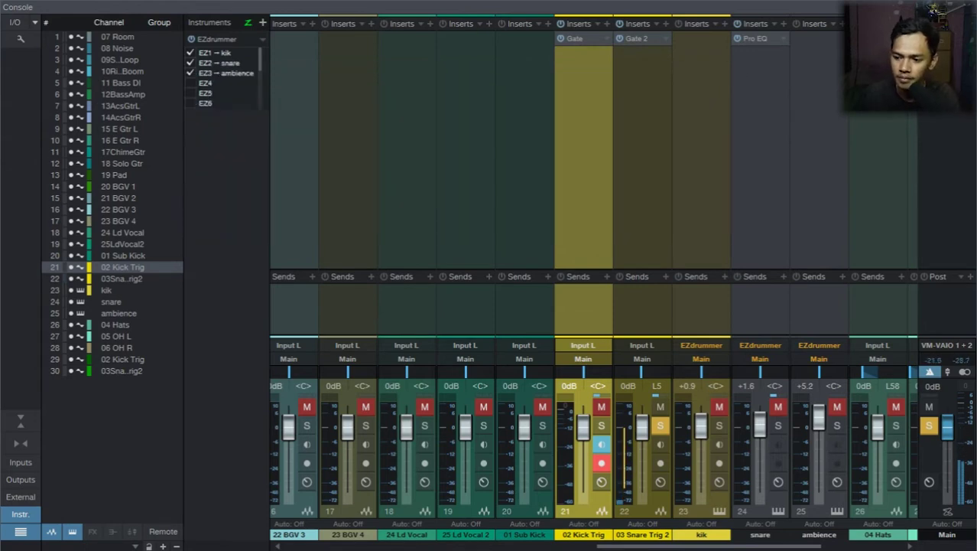
# Step: Examine the kick midi track's available input sources and the Gate inserts on the kick and snare trigger channels in the console
pyautogui.press('F3')
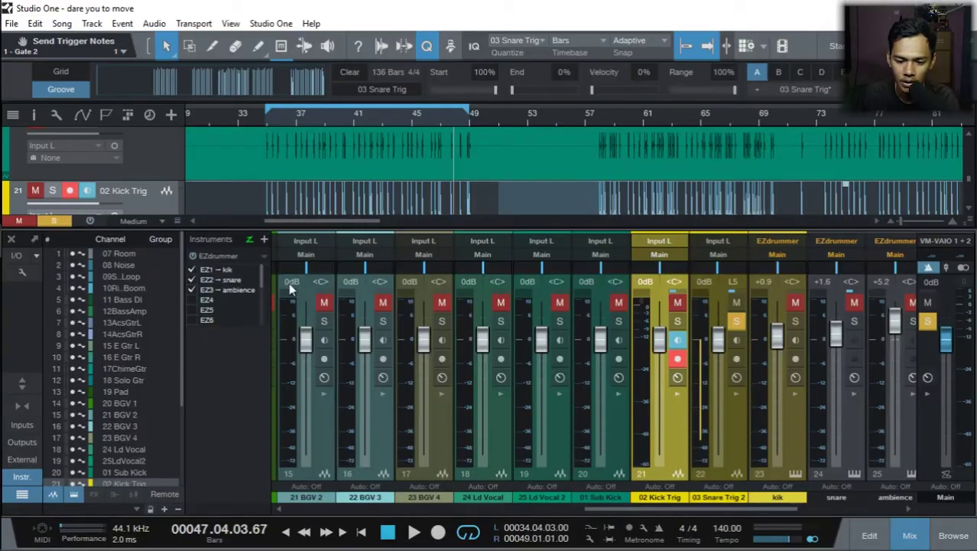
pyautogui.click(13, 240)
pyautogui.scroll(-4, 581, 336)
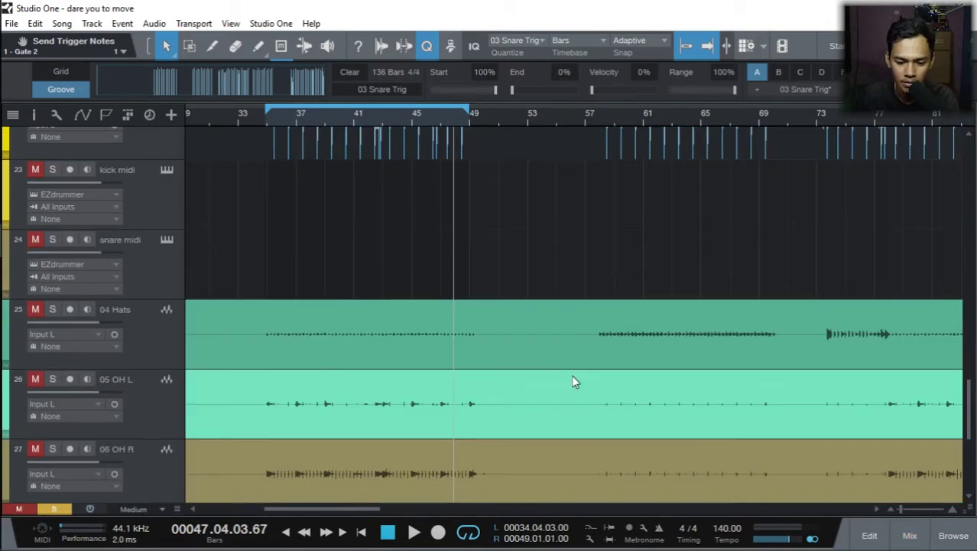
pyautogui.scroll(1, 497, 352)
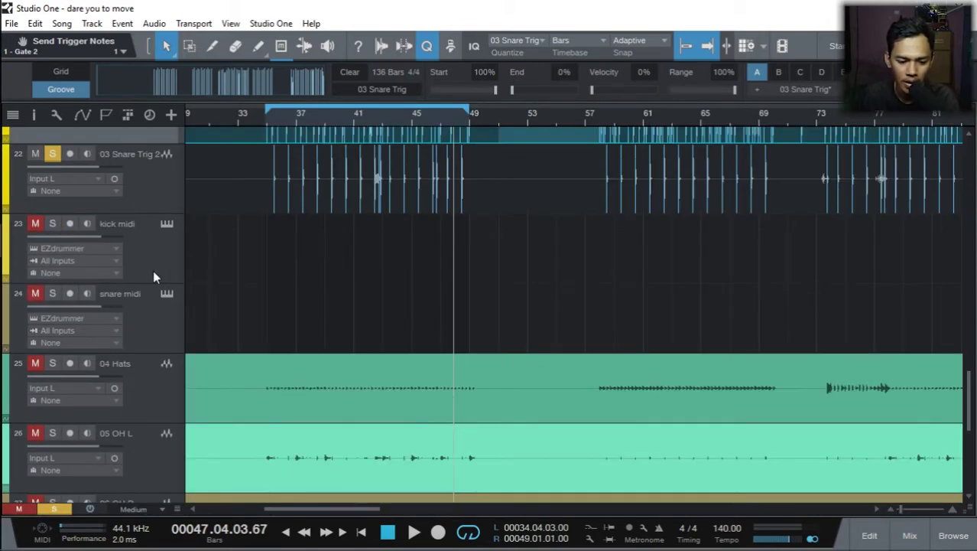
pyautogui.click(90, 262)
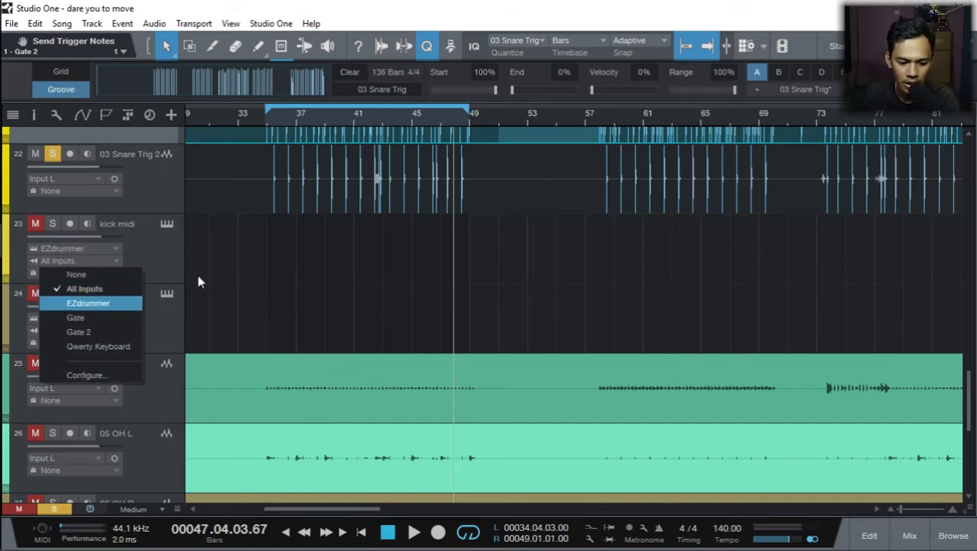
pyautogui.click(409, 321)
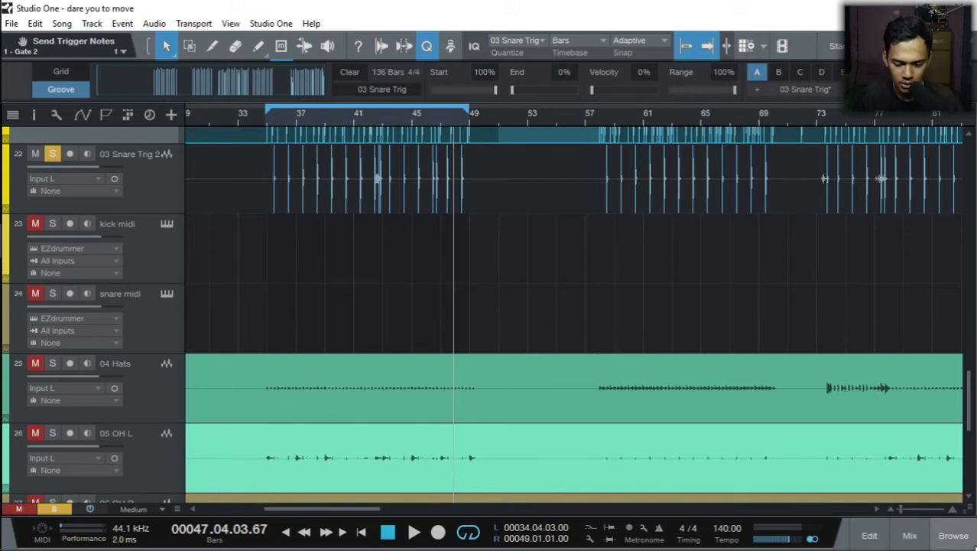
pyautogui.press('F3')
pyautogui.click(34, 240)
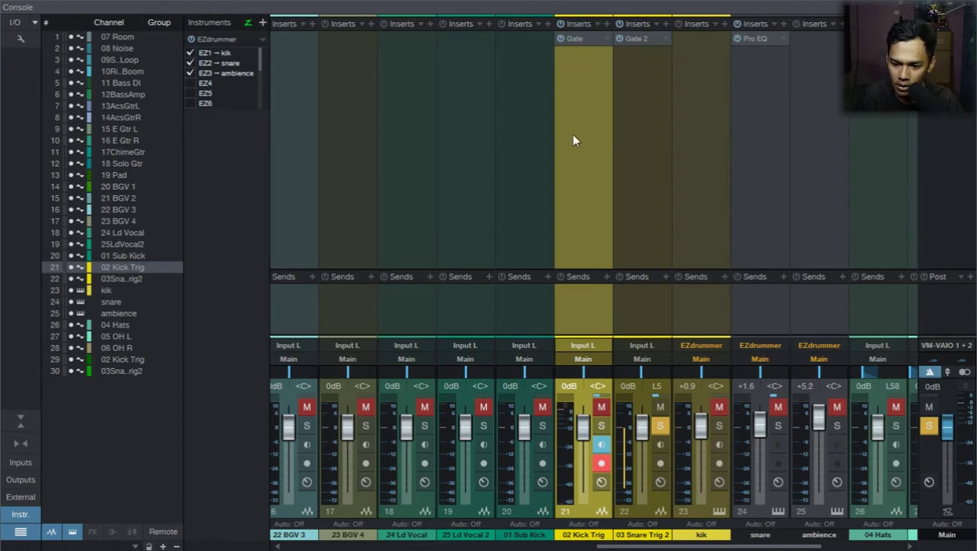
pyautogui.click(652, 170)
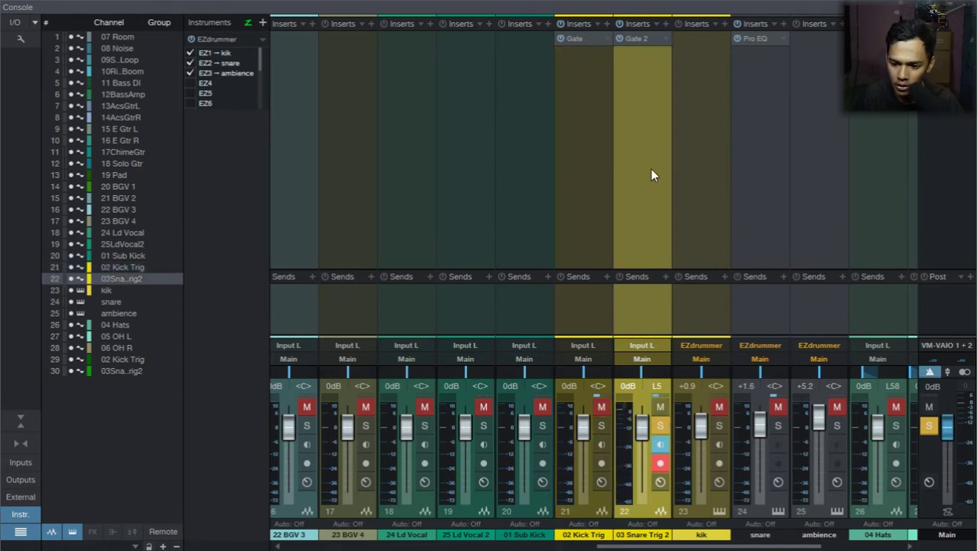
pyautogui.press('F3')
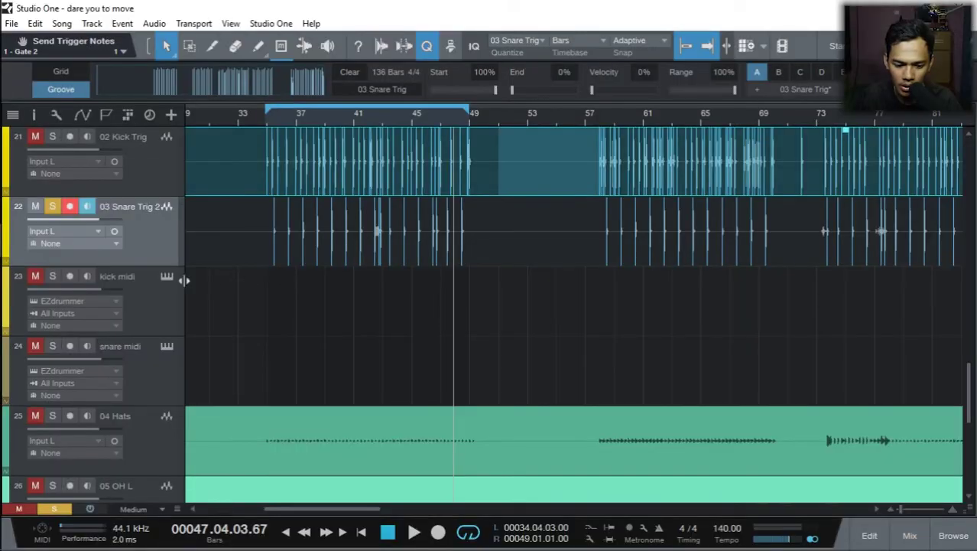
# Step: Set the input of the kick midi track to Gate and of the snare midi track to Gate 2
pyautogui.click(78, 313)
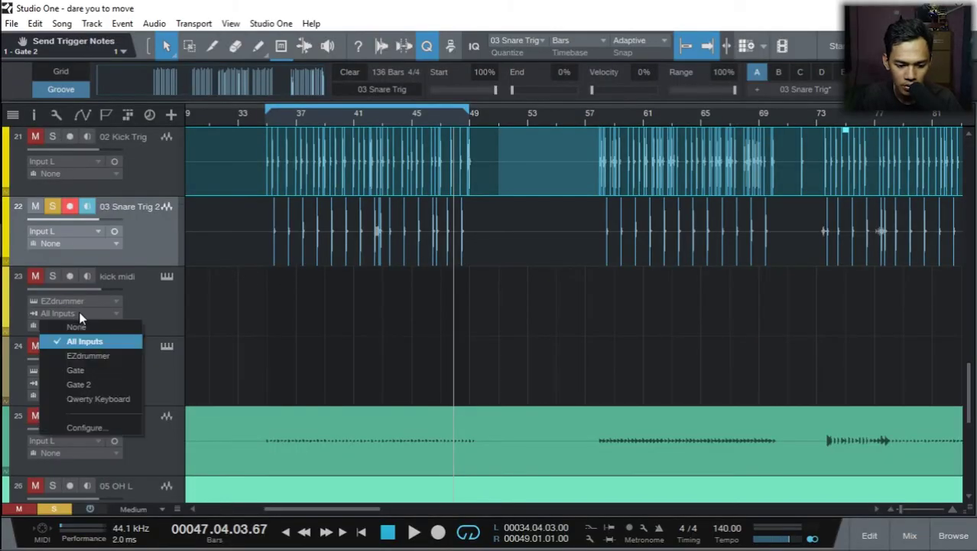
pyautogui.click(89, 373)
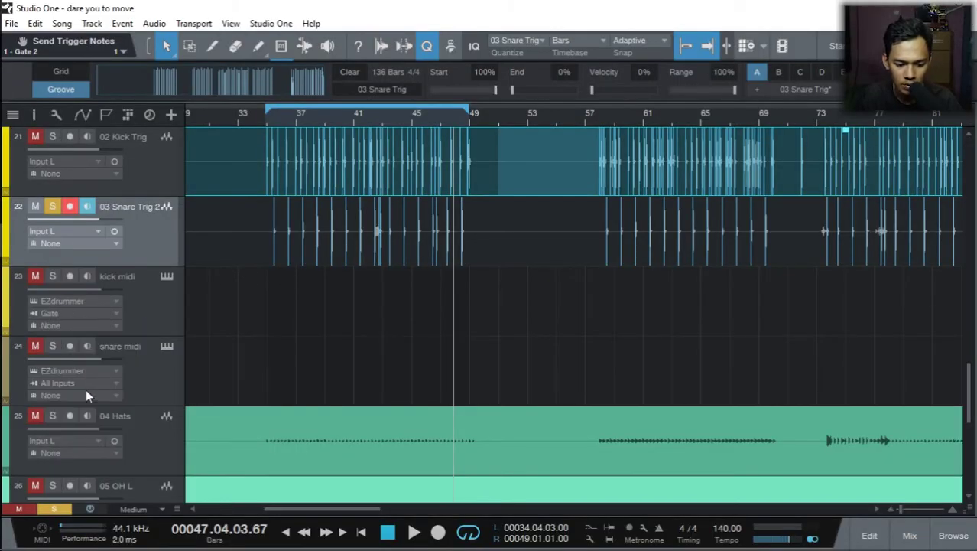
pyautogui.click(87, 384)
pyautogui.click(85, 457)
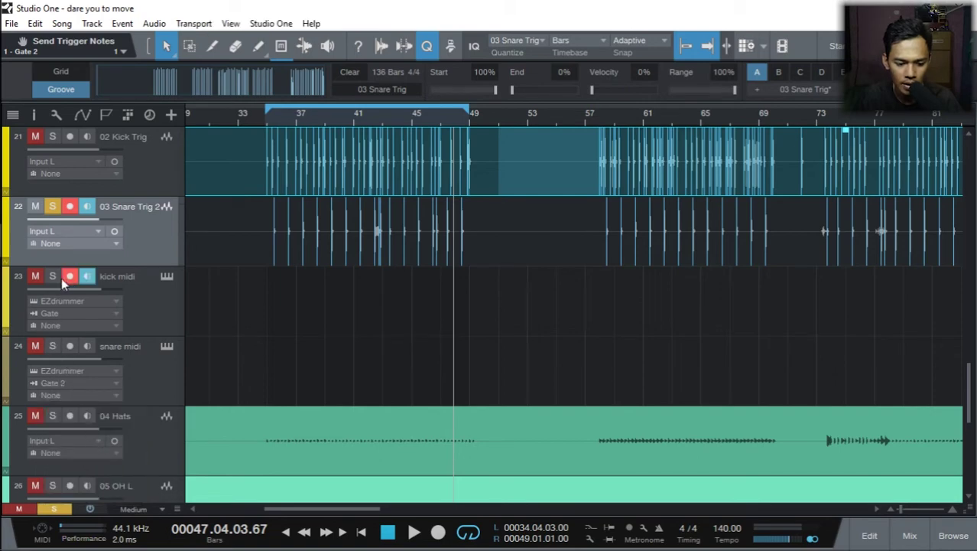
# Step: Solo the kick midi and snare midi tracks and set the trigger note of the 02 Kick Trig Gate to C 1
pyautogui.click(53, 347)
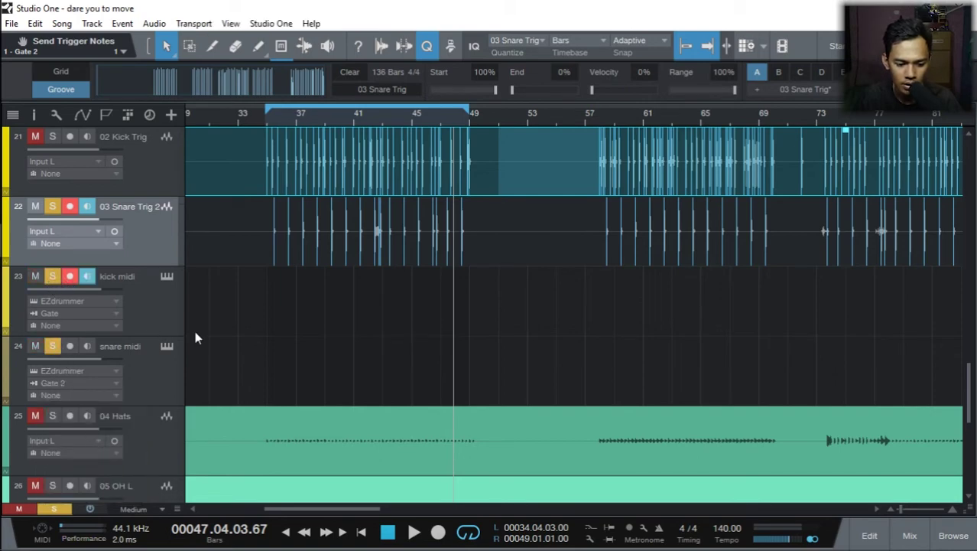
pyautogui.click(907, 529)
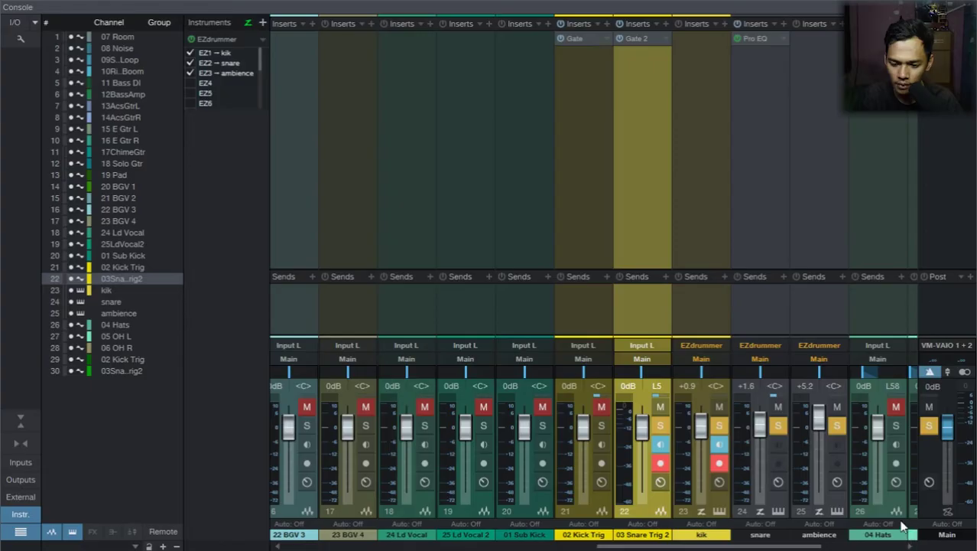
pyautogui.click(582, 39)
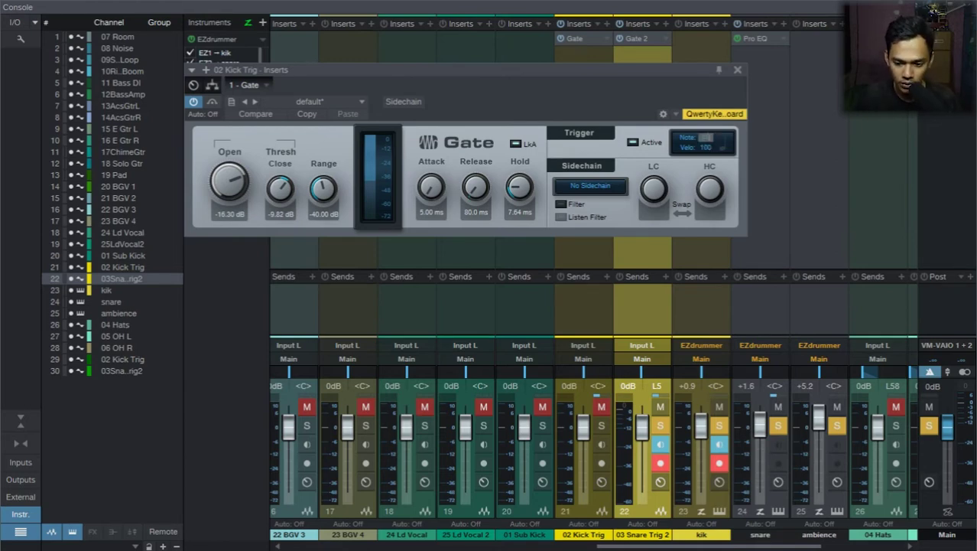
pyautogui.moveTo(704, 138); pyautogui.dragTo(705, 143)
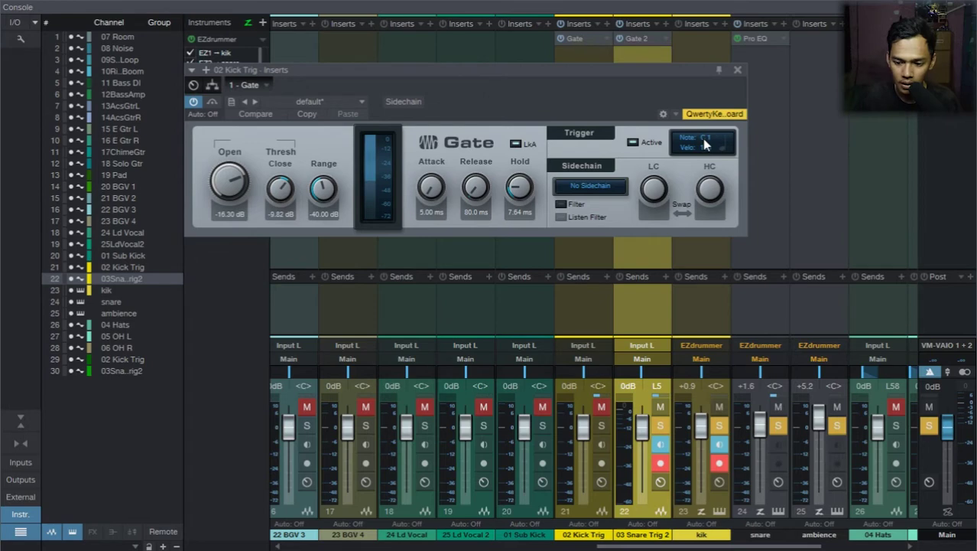
pyautogui.click(737, 70)
# Step: Set the trigger note of Gate 2 on 03 Snare Trig 2 to D 1 and return to the full arrangement
pyautogui.click(649, 40)
pyautogui.click(705, 139)
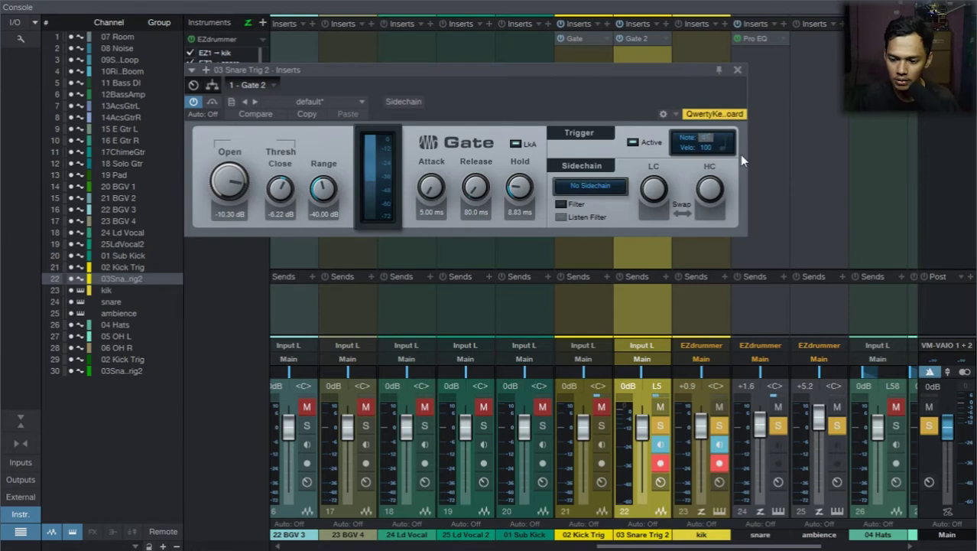
pyautogui.click(737, 70)
pyautogui.press('F3')
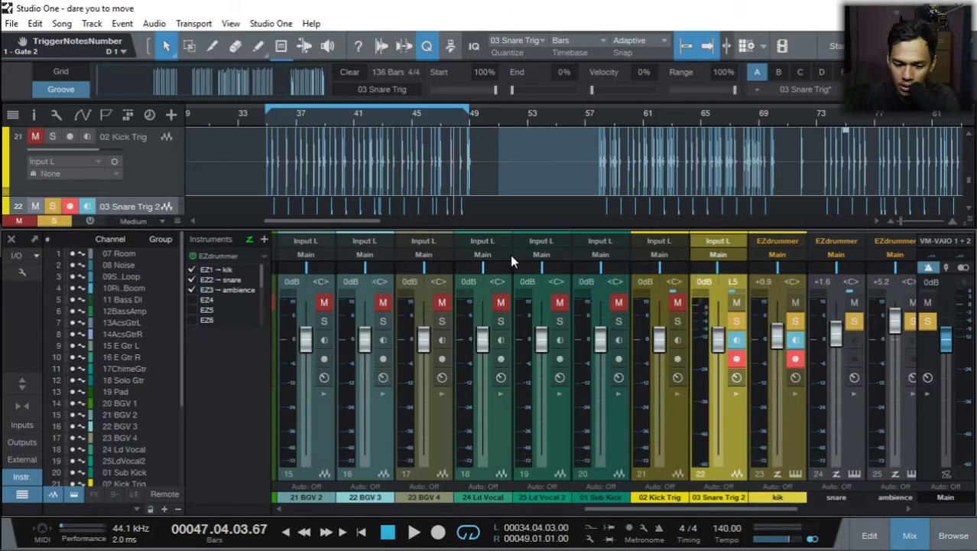
pyautogui.click(12, 241)
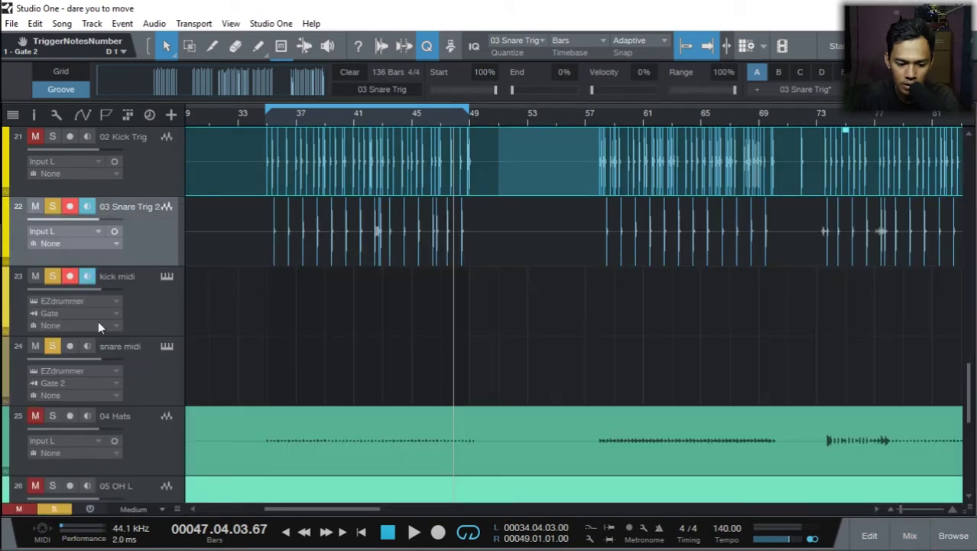
# Step: Disarm and mute 03 Snare Trig 2, record-arm the snare midi track, and audition the triggered drums from bar 36
pyautogui.click(67, 208)
pyautogui.click(279, 117)
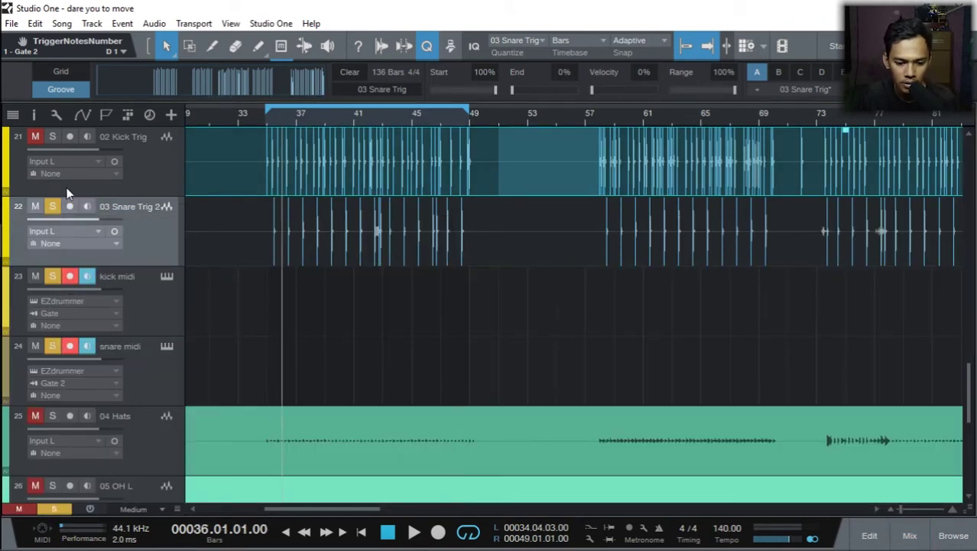
pyautogui.click(35, 206)
pyautogui.press('space')
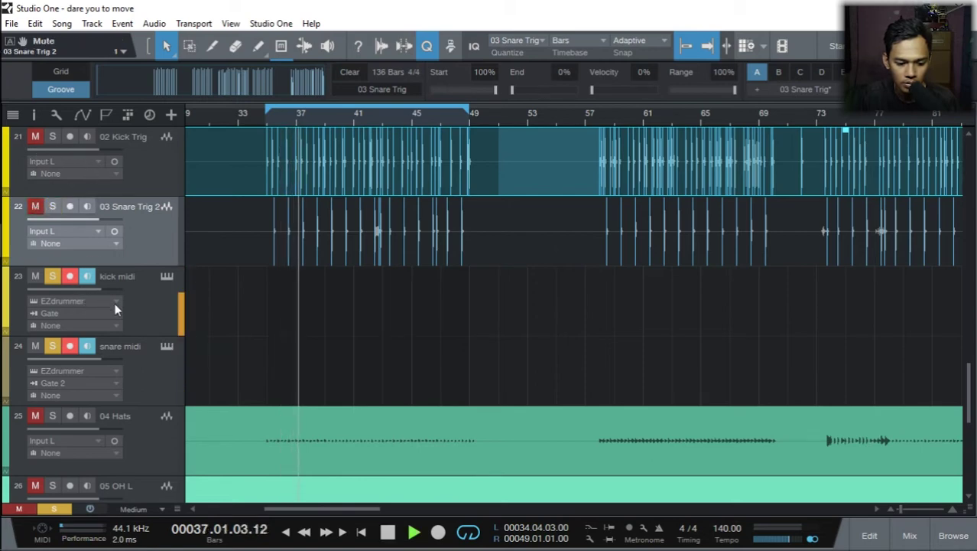
pyautogui.press('space')
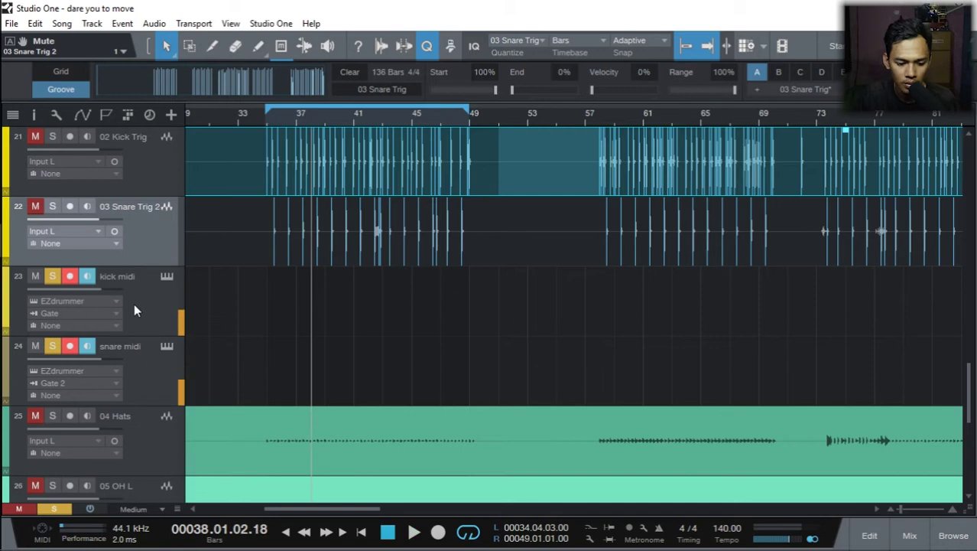
# Step: Inspect the EZdrummer kit and check the kik channel in the console with its record arm off and on during playback
pyautogui.click(917, 538)
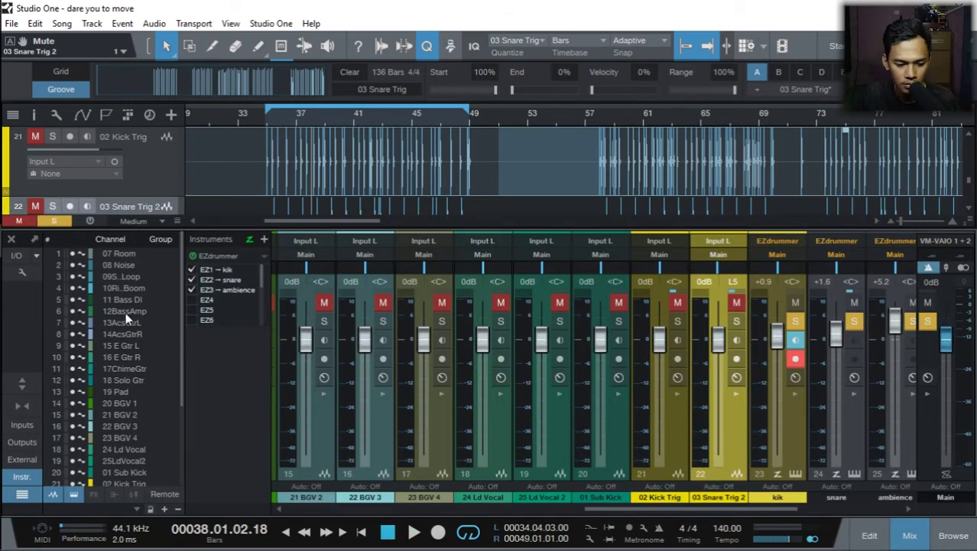
pyautogui.click(11, 240)
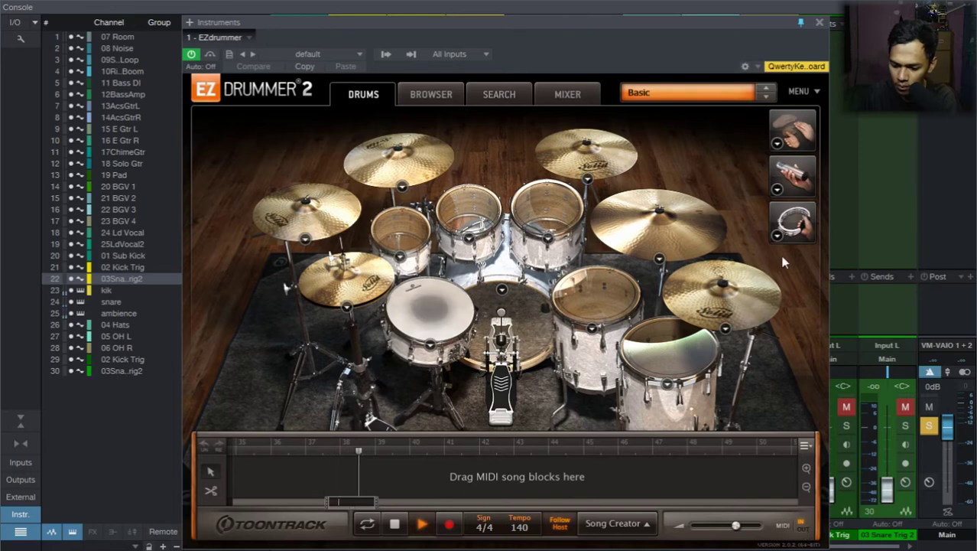
pyautogui.click(819, 22)
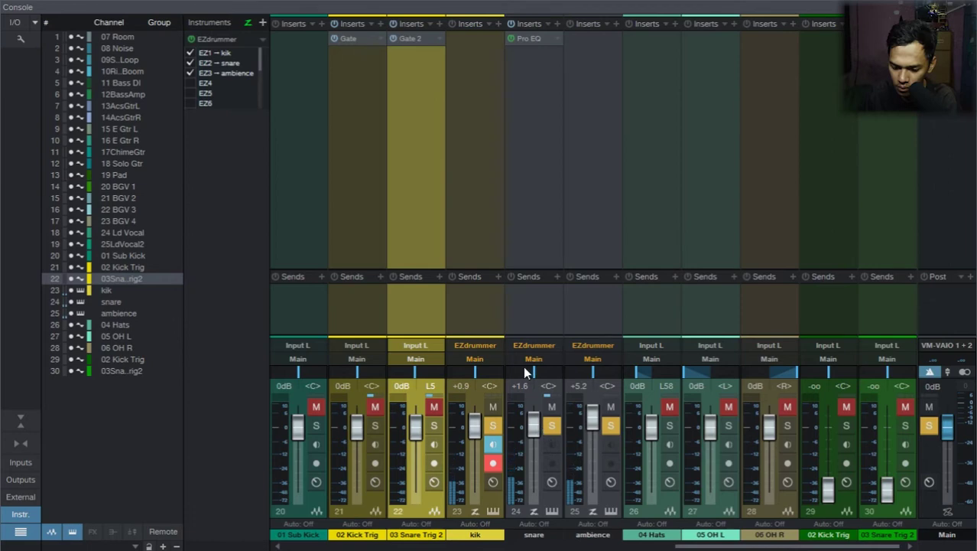
pyautogui.click(490, 463)
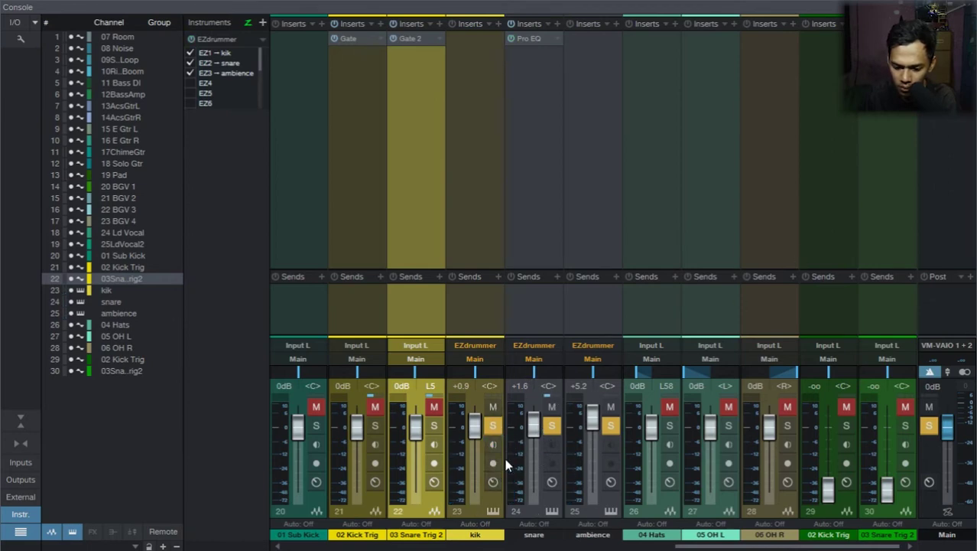
pyautogui.click(493, 462)
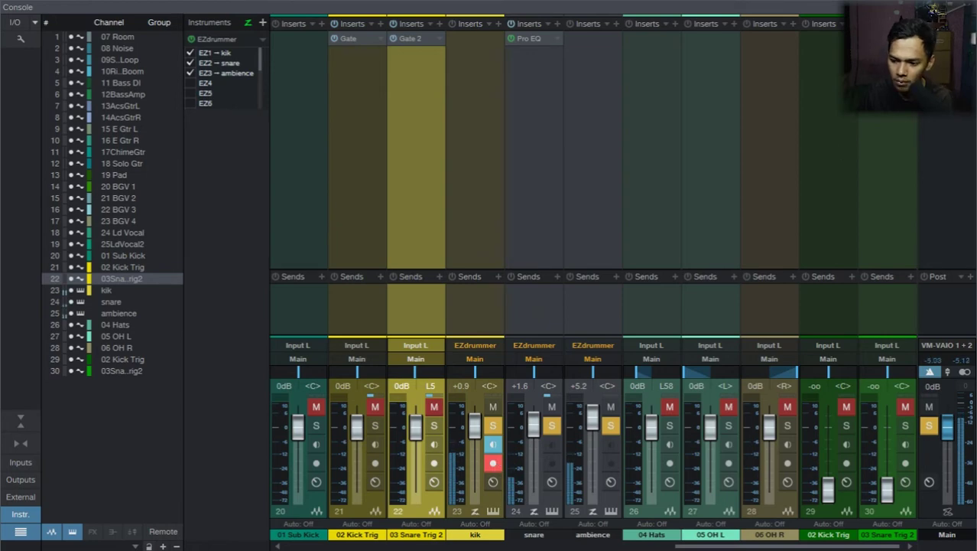
pyautogui.hotkey('alt', 'F3')
pyautogui.press('space')
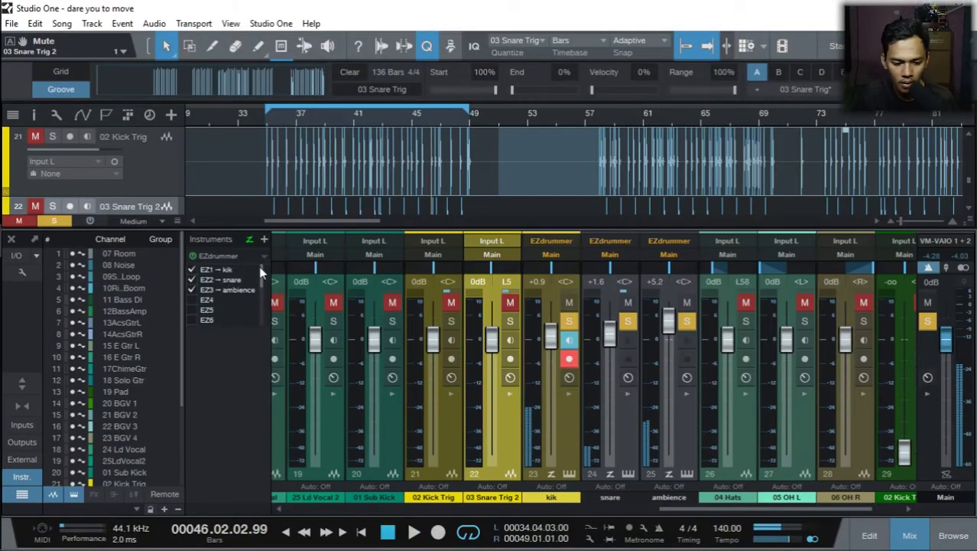
pyautogui.click(11, 240)
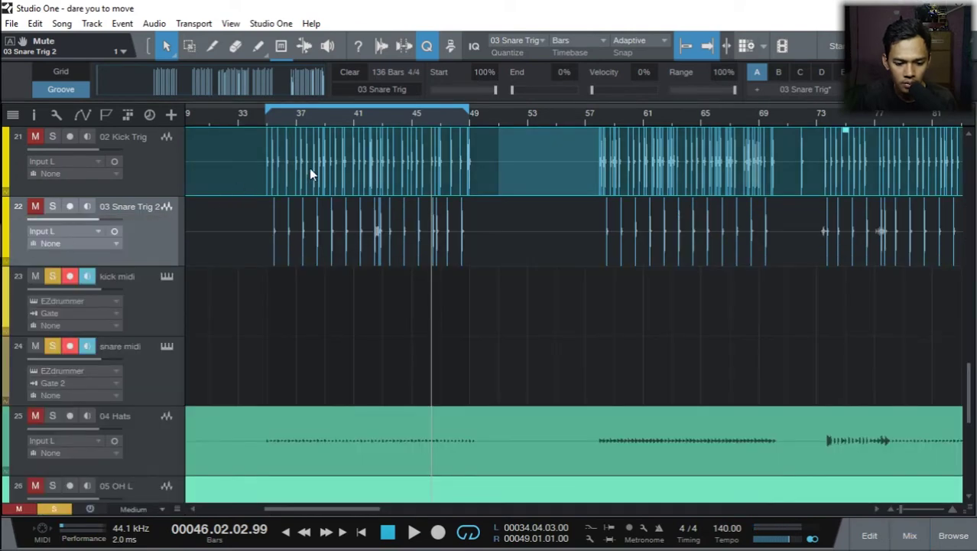
# Step: Replay the triggered drums from bar 34 and solo 02 Kick Trig to compare it with the kick midi track
pyautogui.click(258, 121)
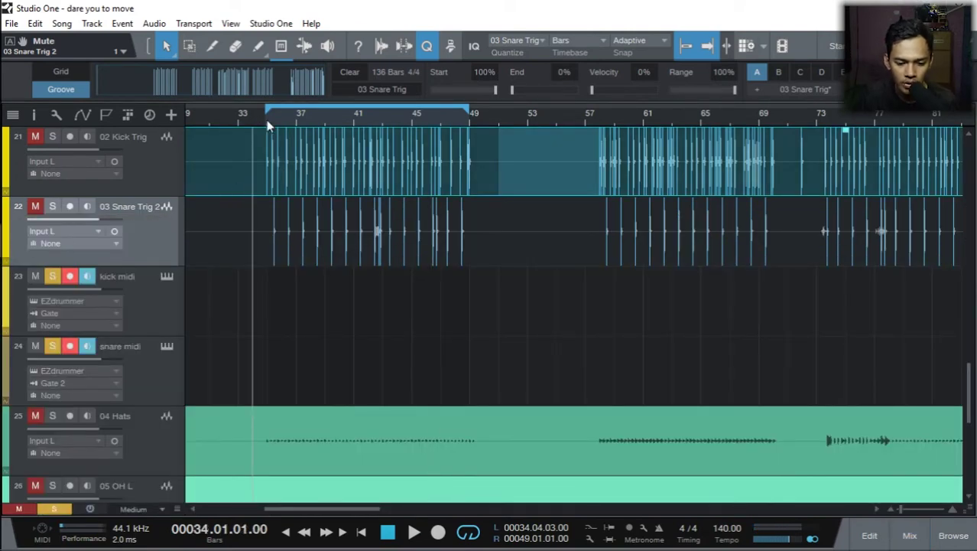
pyautogui.press('space')
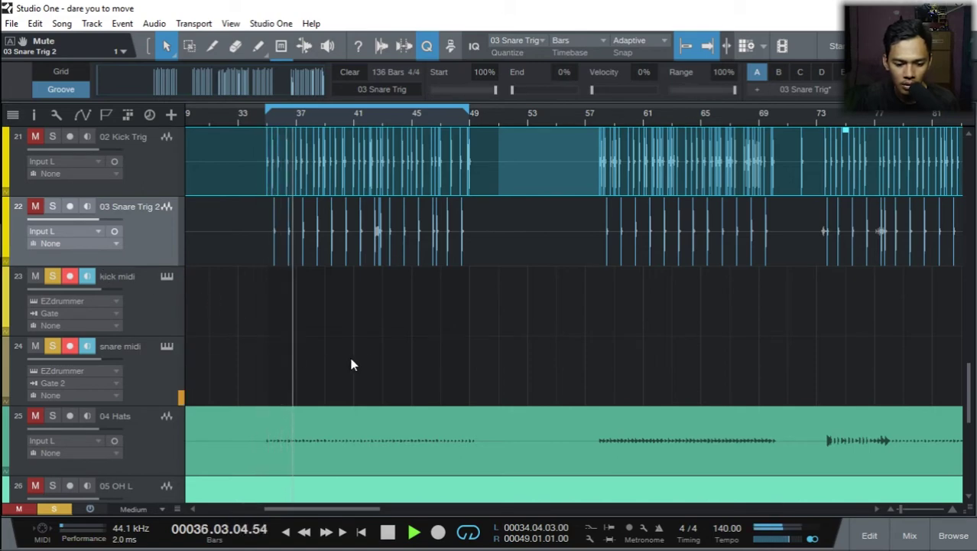
pyautogui.press('space')
pyautogui.click(260, 125)
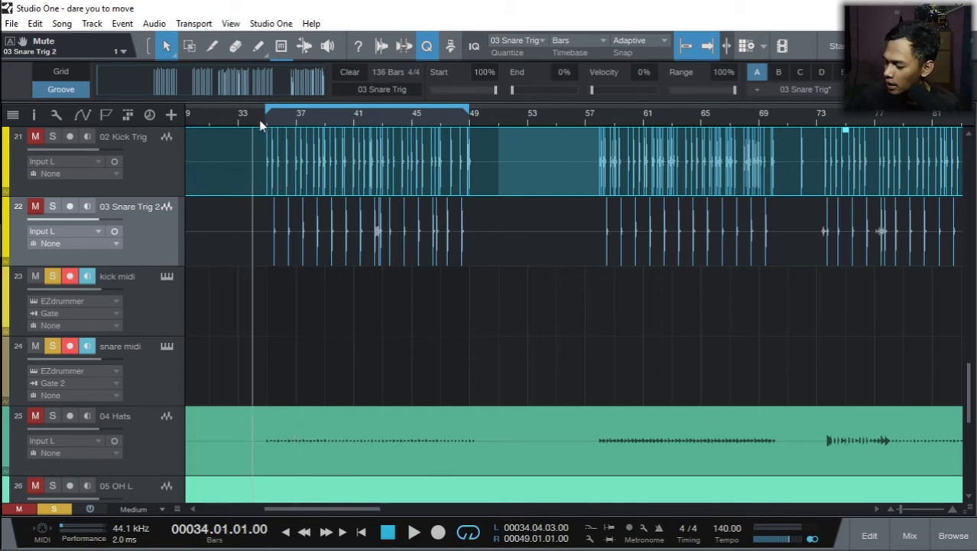
pyautogui.press('space')
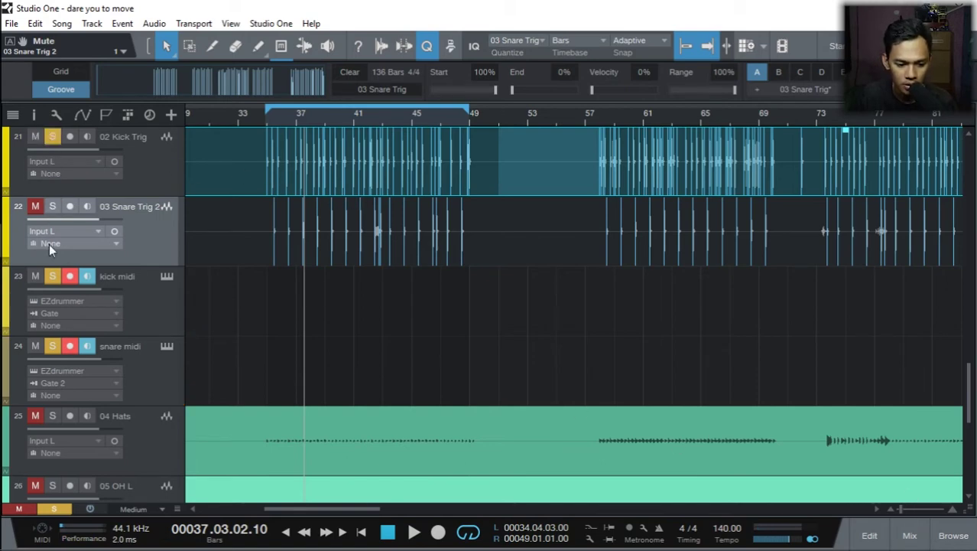
pyautogui.press('space')
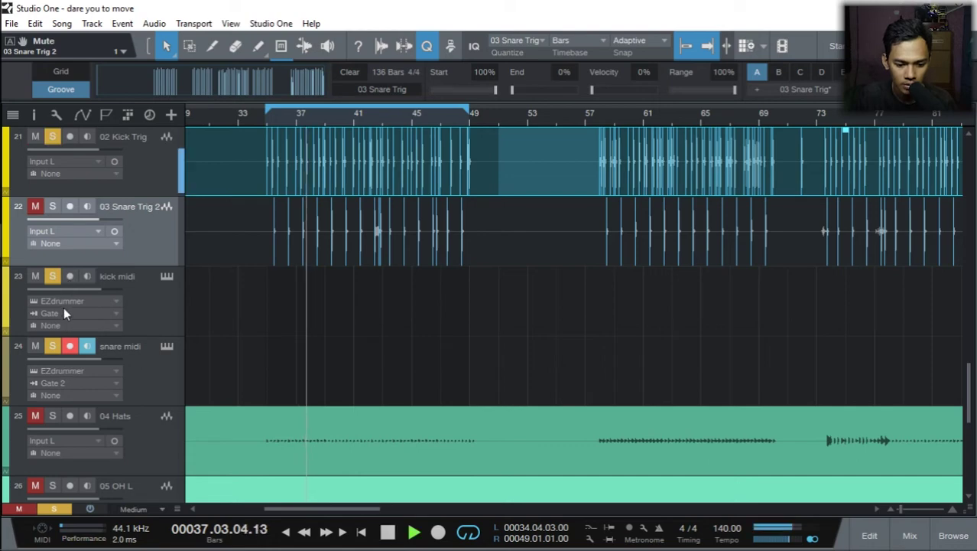
# Step: Set the kick Gate to Close -2.14 dB, Range -50.08 dB, Attack 285.0 ms and Hold 1.00 ms during playback, and show the midi tracks
pyautogui.click(909, 535)
pyautogui.click(42, 240)
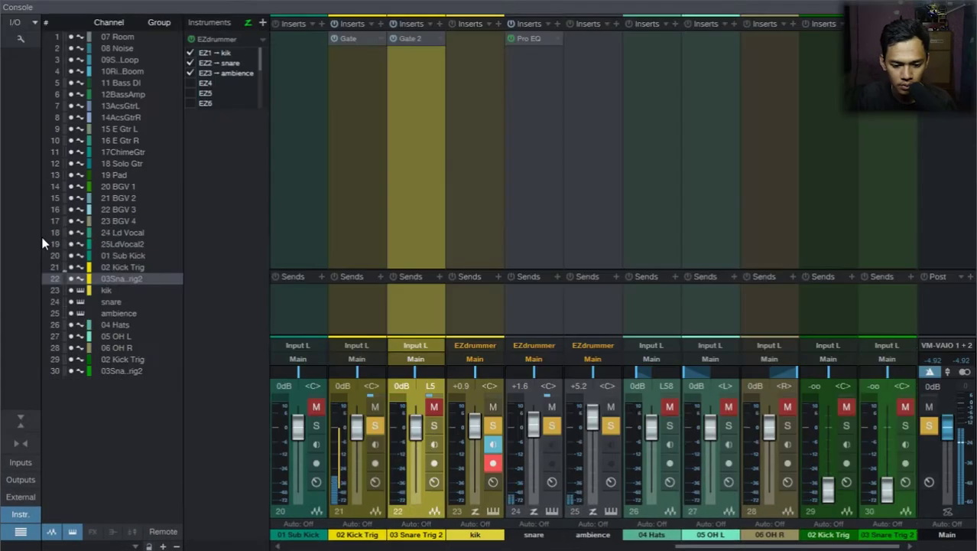
pyautogui.click(362, 38)
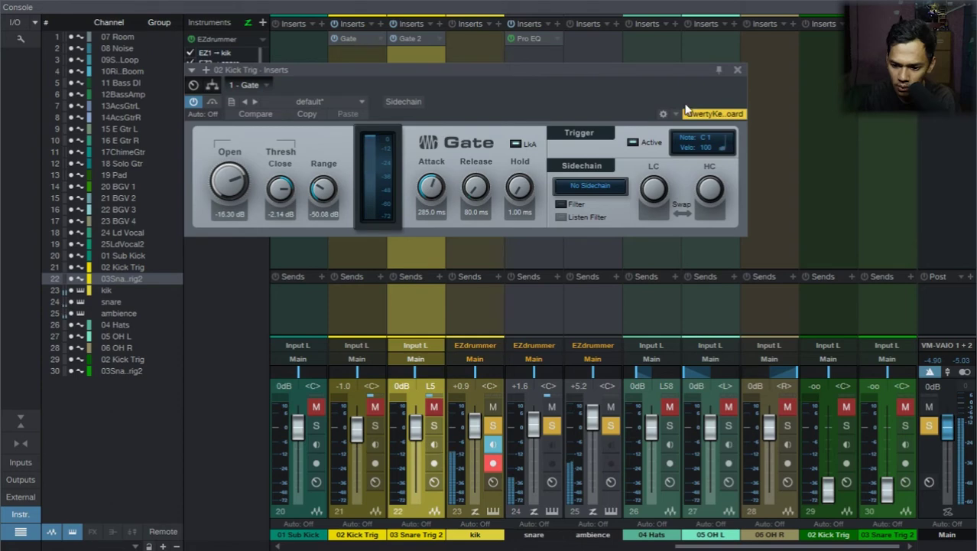
pyautogui.press('F3')
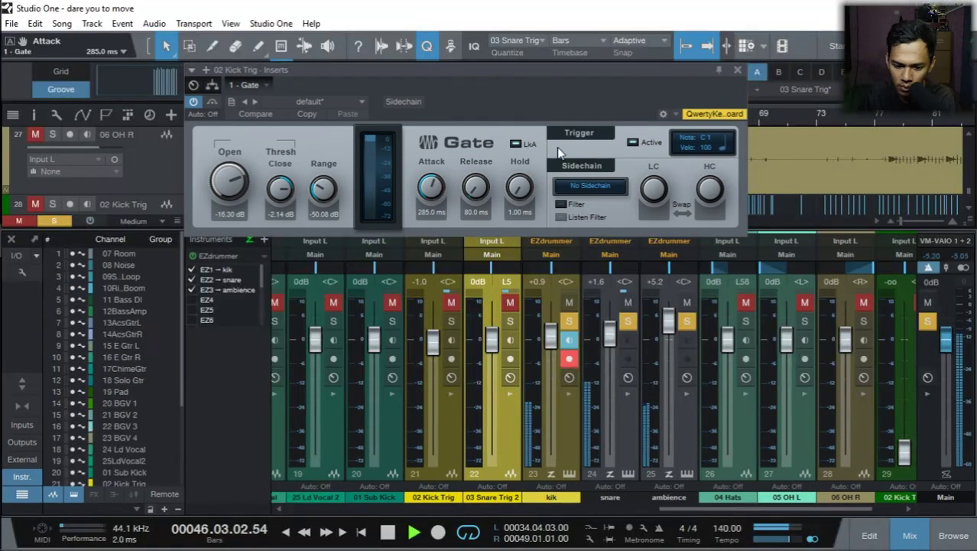
pyautogui.click(11, 239)
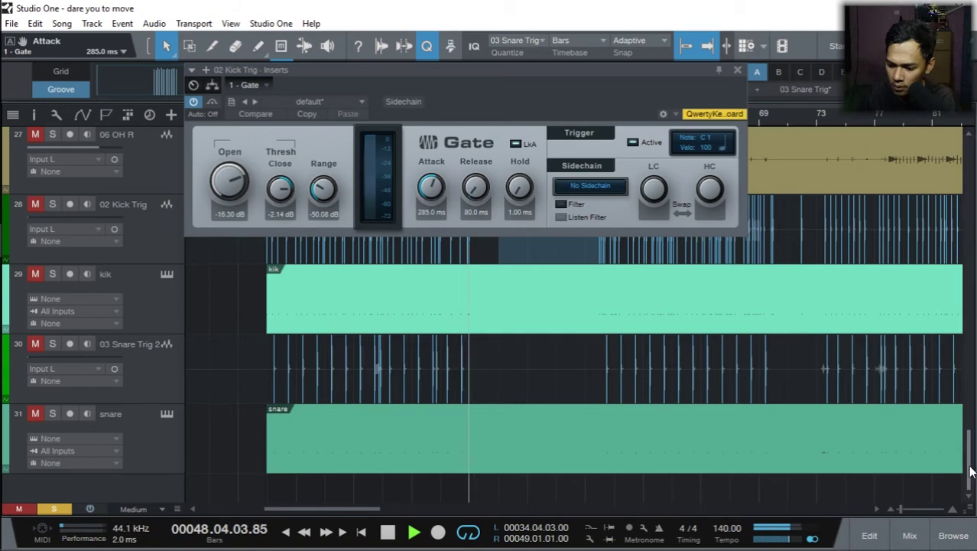
pyautogui.moveTo(970, 472); pyautogui.dragTo(968, 401)
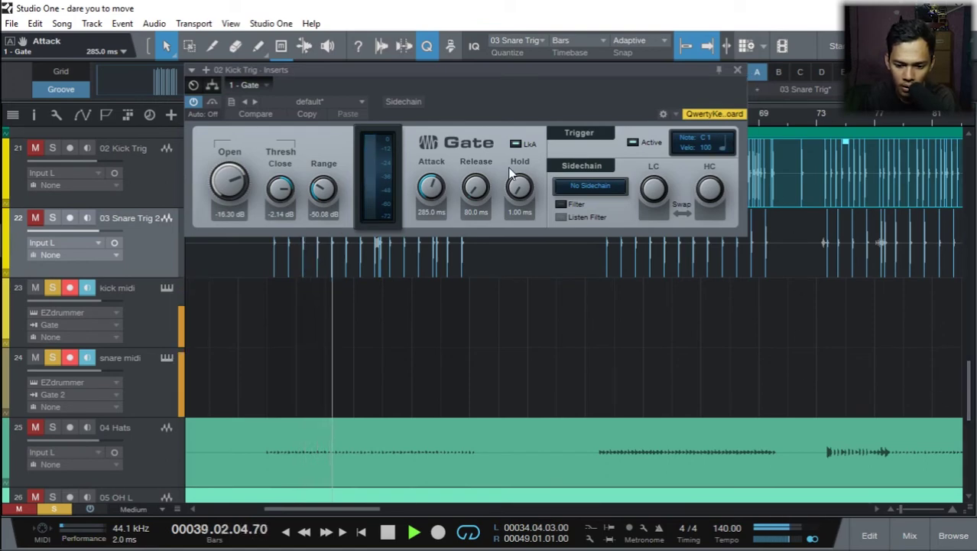
# Step: Set the kick Gate's Attack to 217.5 ms and Release to 10.0 ms, close the effect window, and stop playback
pyautogui.moveTo(433, 188); pyautogui.dragTo(411, 298)
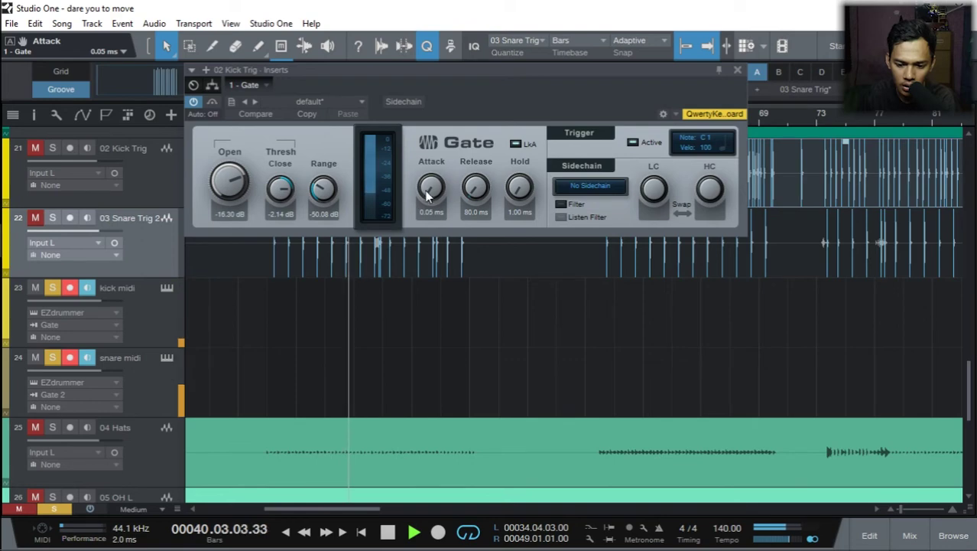
pyautogui.moveTo(434, 195); pyautogui.dragTo(440, 140)
pyautogui.moveTo(475, 188); pyautogui.dragTo(431, 183)
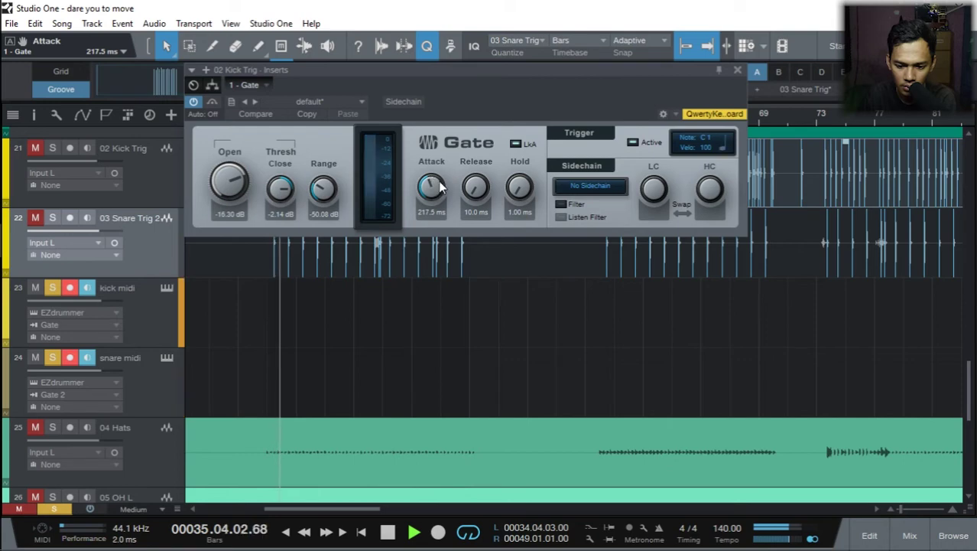
pyautogui.click(737, 69)
pyautogui.click(326, 313)
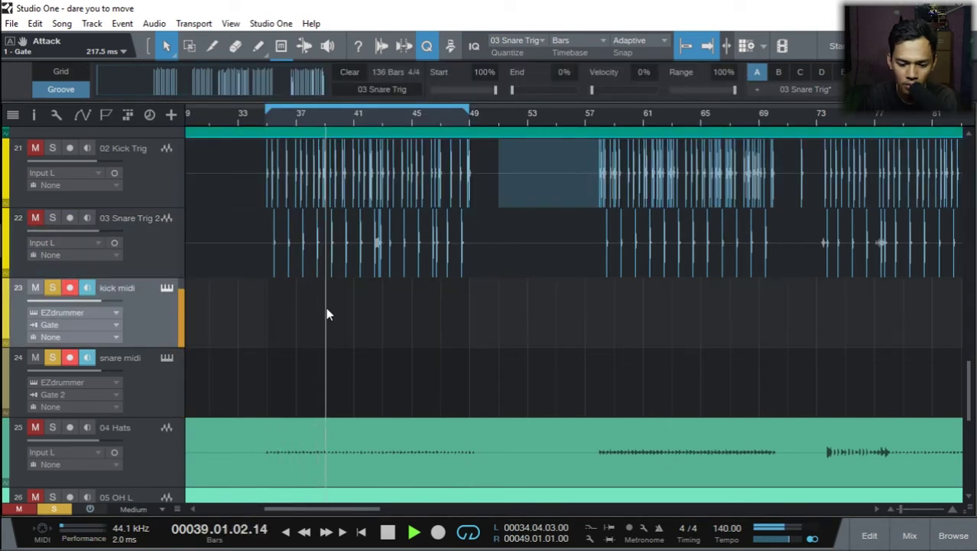
pyautogui.press('space')
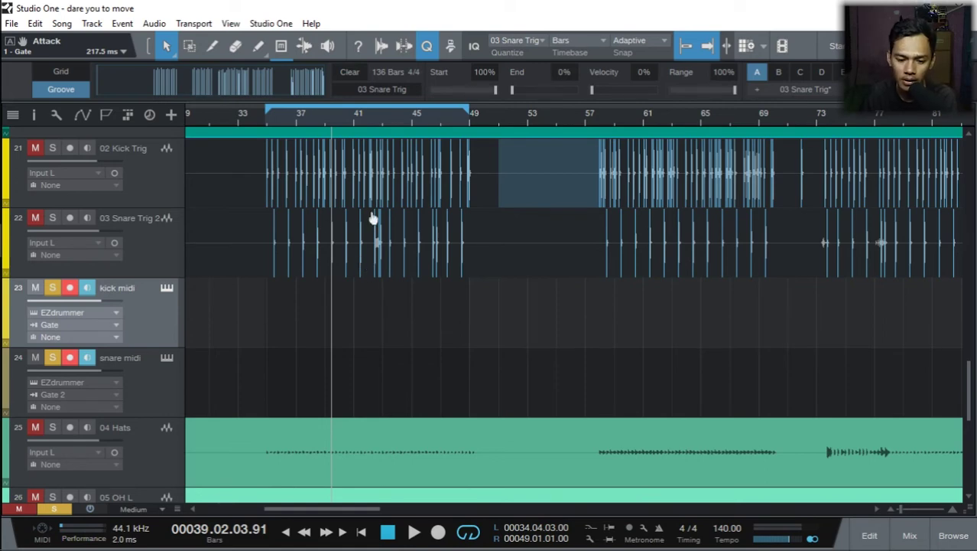
# Step: Convert the 02 Kick Trig audio event to notes on the kick midi track and open the new part in the note editor
pyautogui.click(353, 172)
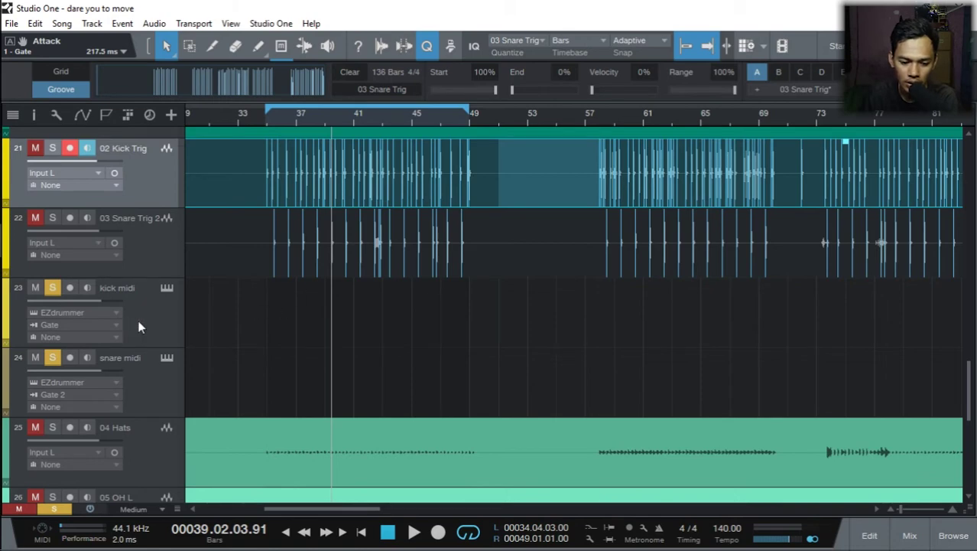
pyautogui.click(262, 122)
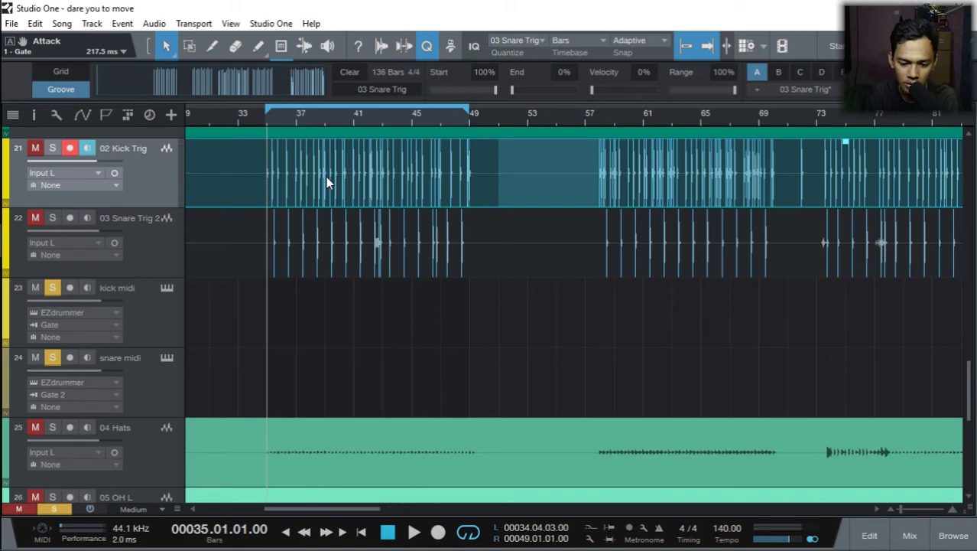
pyautogui.moveTo(326, 177); pyautogui.dragTo(319, 324)
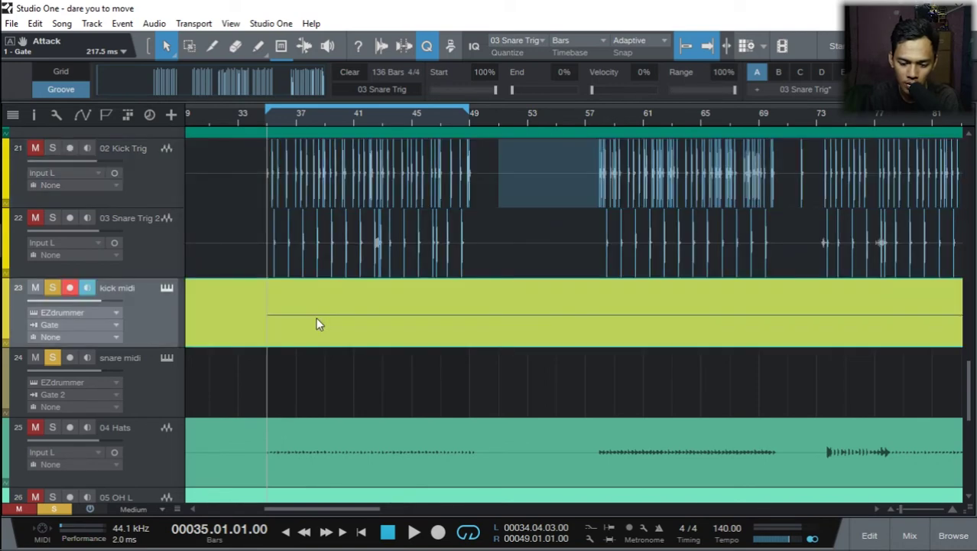
pyautogui.doubleClick(325, 317)
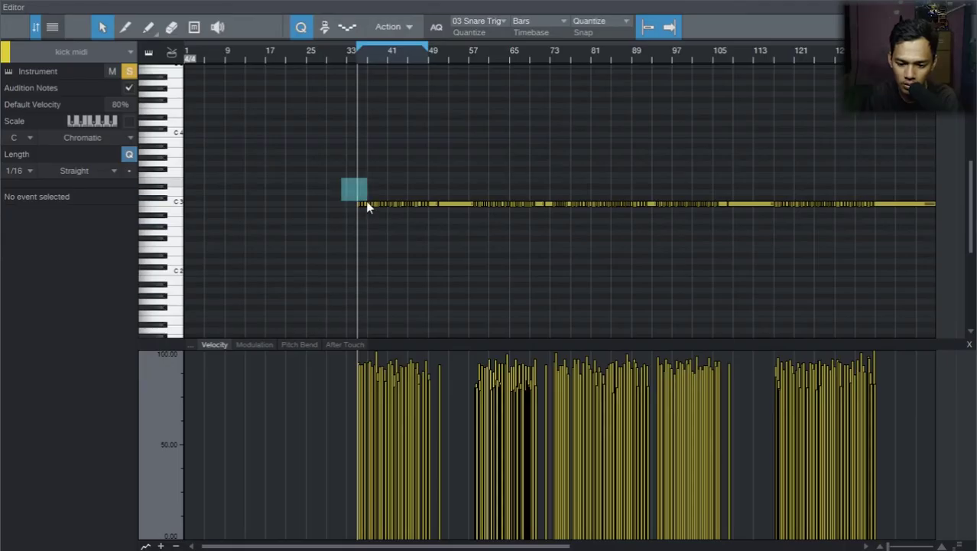
# Step: Transpose all extracted kick notes down to C 1, audition them, and close the note editor
pyautogui.moveTo(365, 202); pyautogui.dragTo(970, 236)
pyautogui.press('Down')
pyautogui.press('Down')
pyautogui.press('Down')
pyautogui.press('Down')
pyautogui.press('Down')
pyautogui.press('Down')
pyautogui.press('Down')
pyautogui.press('Down')
pyautogui.press('Down')
pyautogui.press('Down')
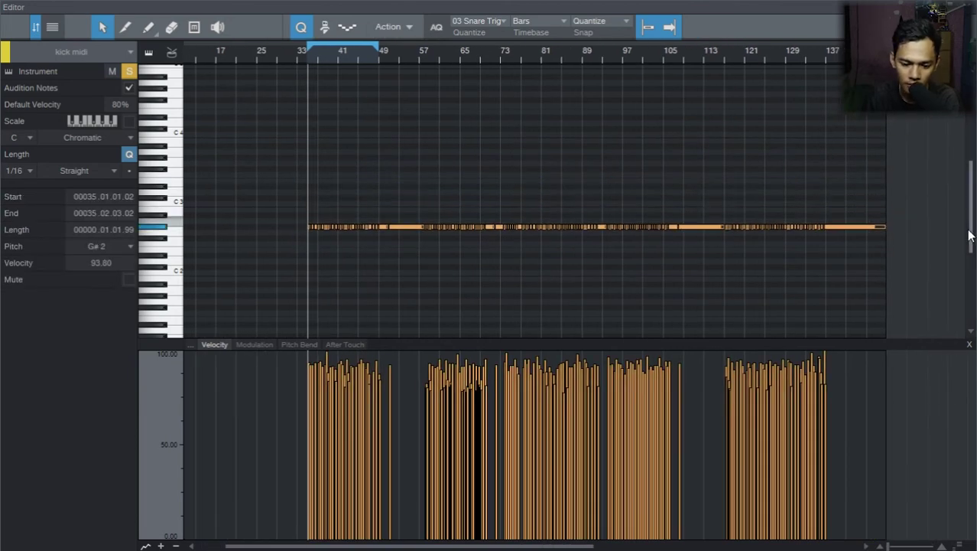
pyautogui.press('Down')
pyautogui.press('Down')
pyautogui.press('Down')
pyautogui.press('Down')
pyautogui.press('Down')
pyautogui.press('Down')
pyautogui.press('Down')
pyautogui.press('Down')
pyautogui.press('Down')
pyautogui.press('Down')
pyautogui.press('Down')
pyautogui.press('Down')
pyautogui.press('Down')
pyautogui.press('Down')
pyautogui.press('Down')
pyautogui.press('Down')
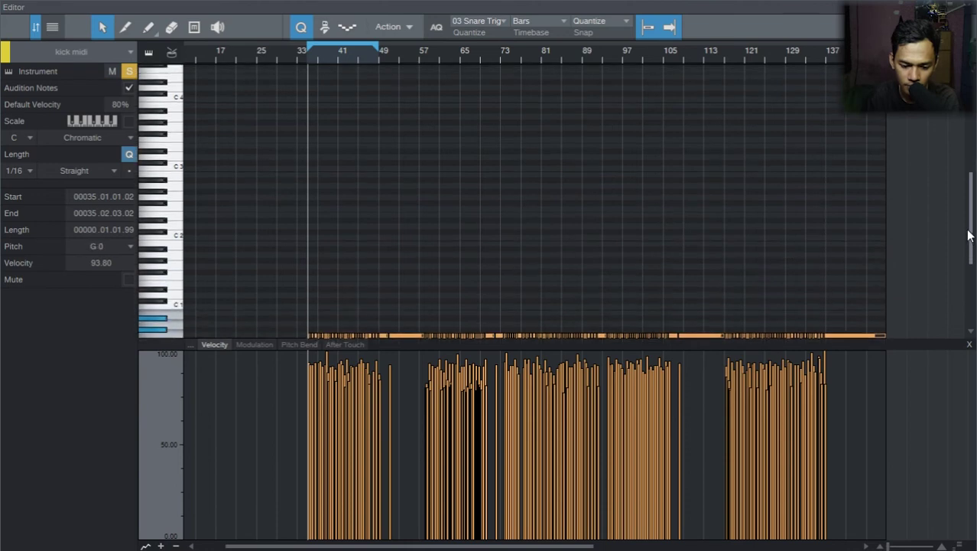
pyautogui.press('Up')
pyautogui.press('Up')
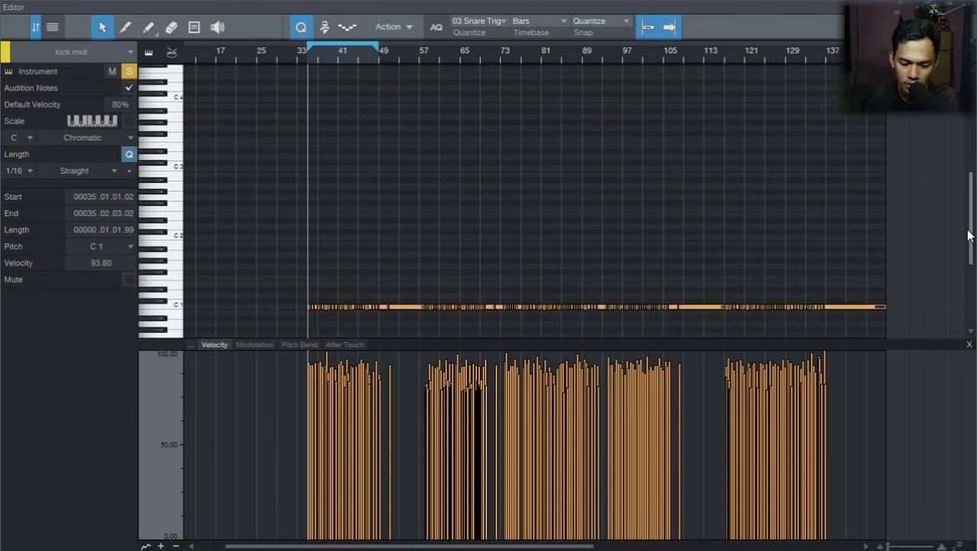
pyautogui.press('space')
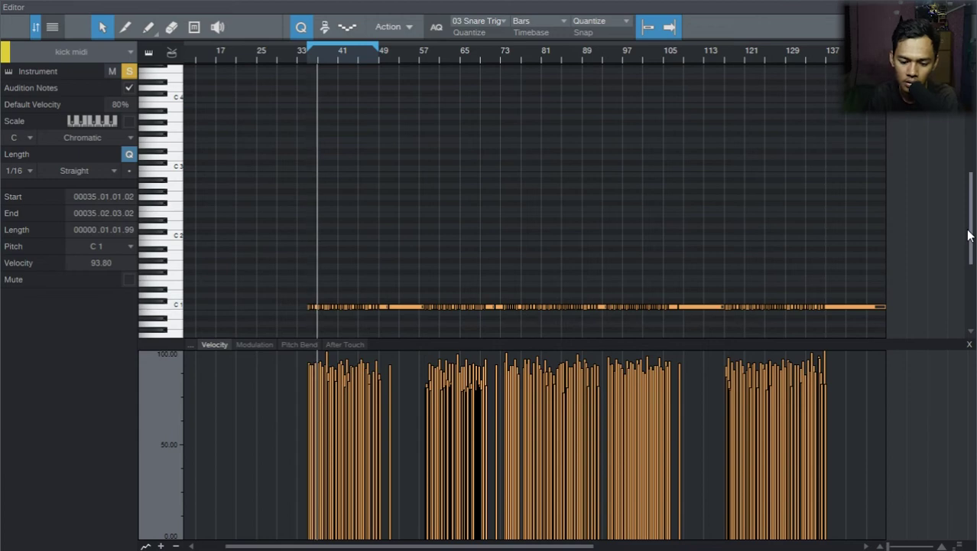
pyautogui.click(973, 16)
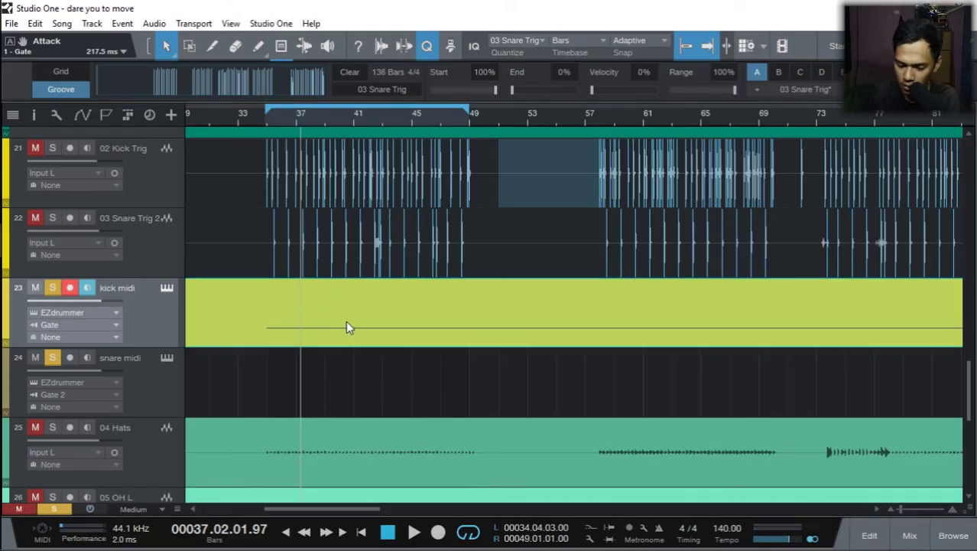
# Step: Delete the extracted part on the kick midi track and record-enable the kick midi and snare midi tracks
pyautogui.press('Delete')
pyautogui.click(319, 157)
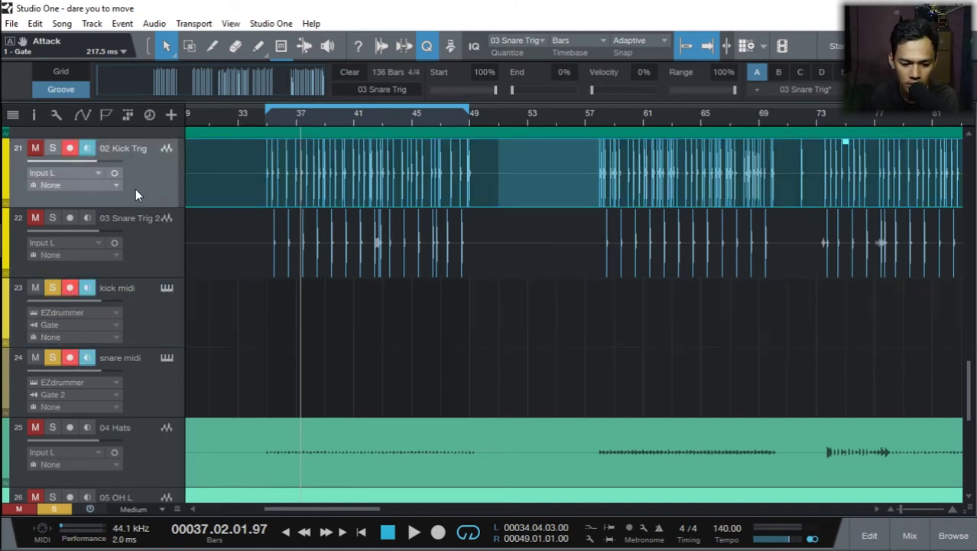
# Step: Record the Gate-triggered notes onto the kick midi and snare midi tracks from just before bar 35 to bar 49
pyautogui.click(257, 118)
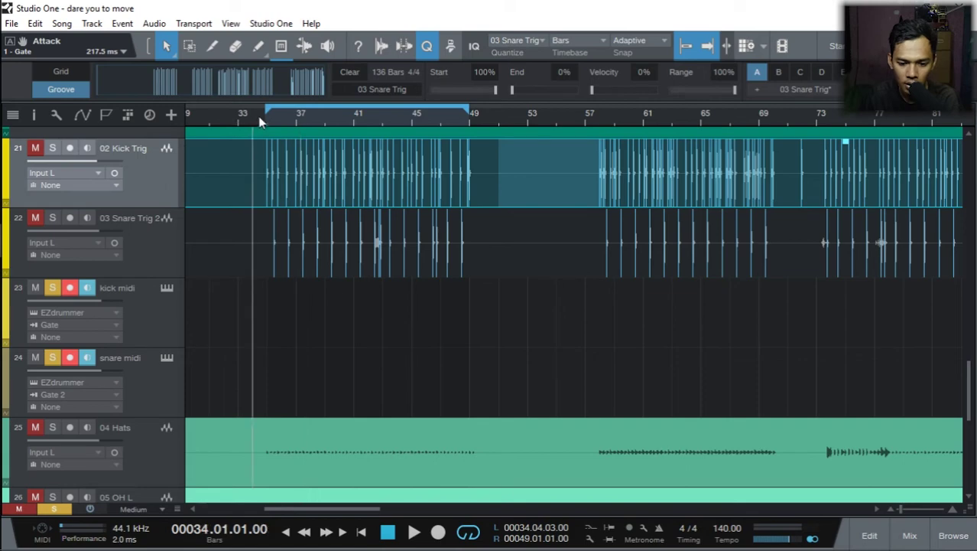
pyautogui.click(261, 119)
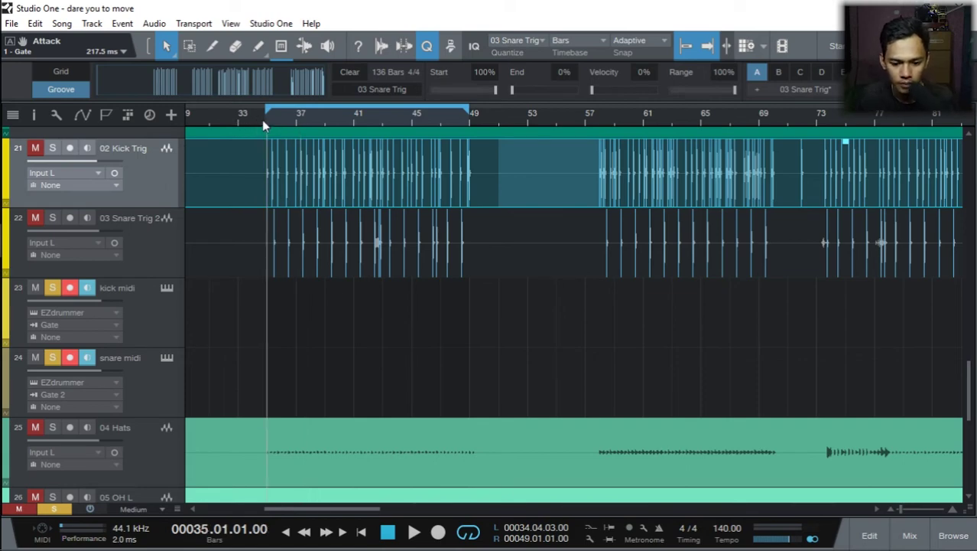
pyautogui.press('e')
pyautogui.press('e')
pyautogui.click(245, 127)
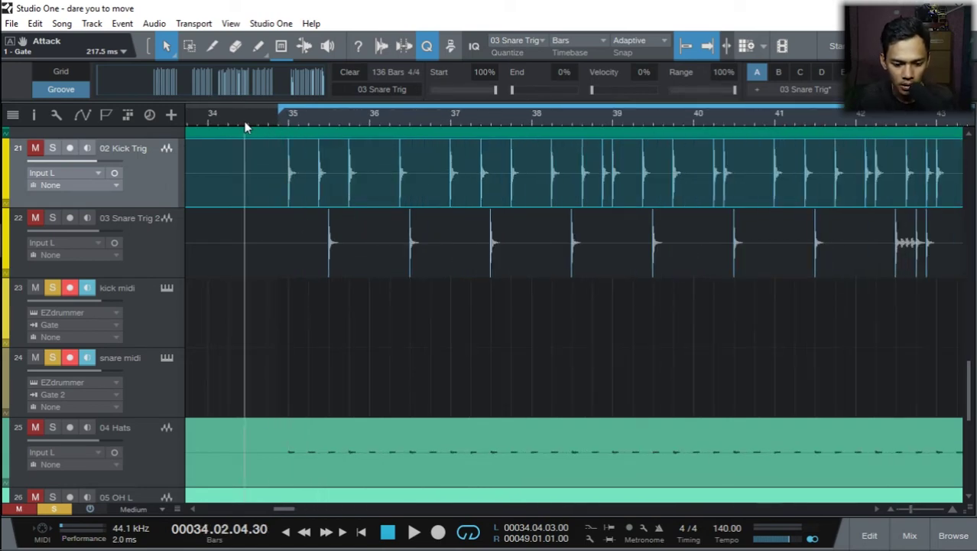
pyautogui.press('w')
pyautogui.press('w')
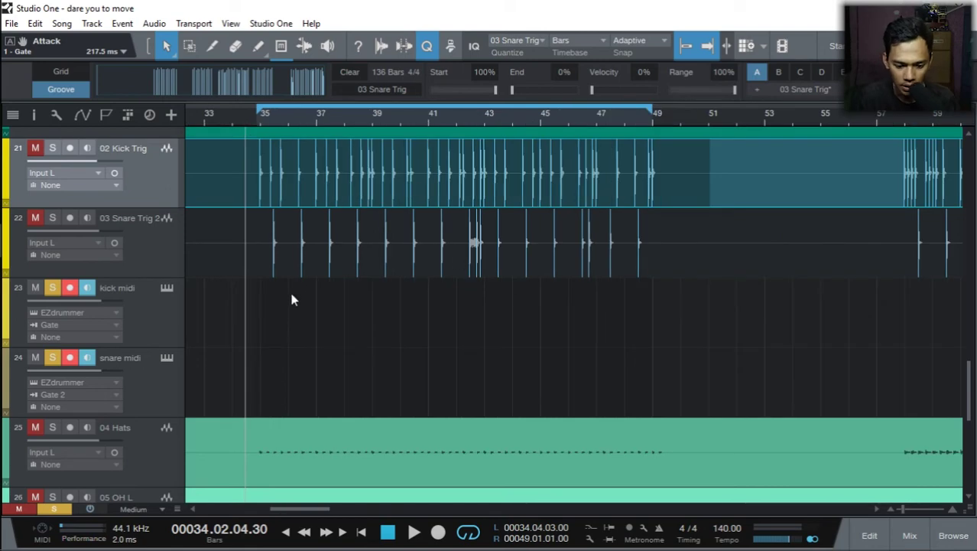
pyautogui.press('KP_Multiply')
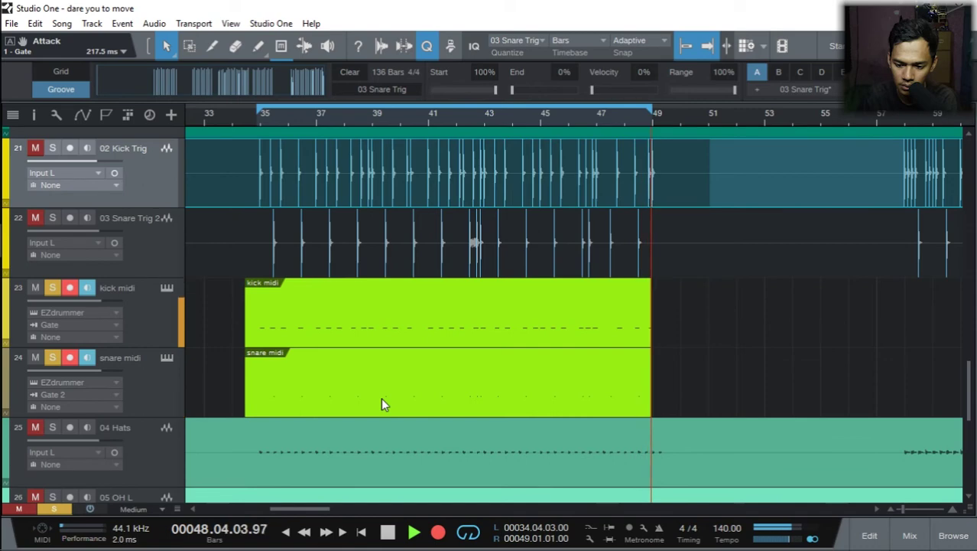
pyautogui.press('space')
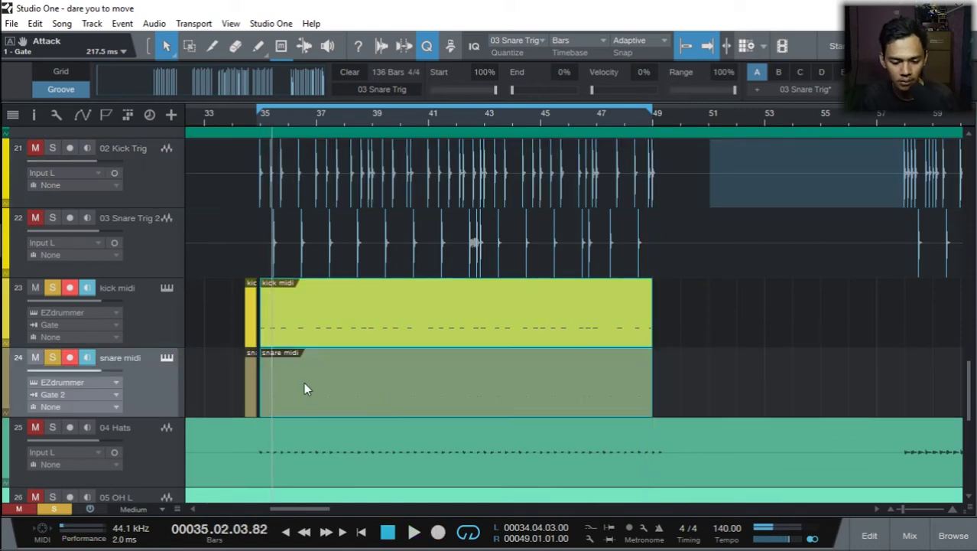
# Step: Delete the short leftover kick midi and snare midi parts before bar 35, and disarm recording on both tracks
pyautogui.moveTo(228, 327); pyautogui.dragTo(253, 361)
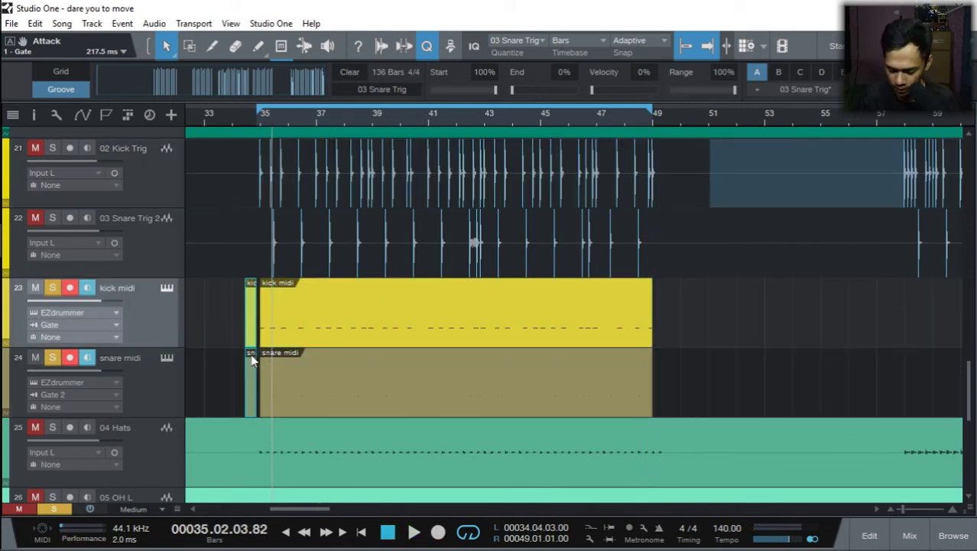
pyautogui.press('Delete')
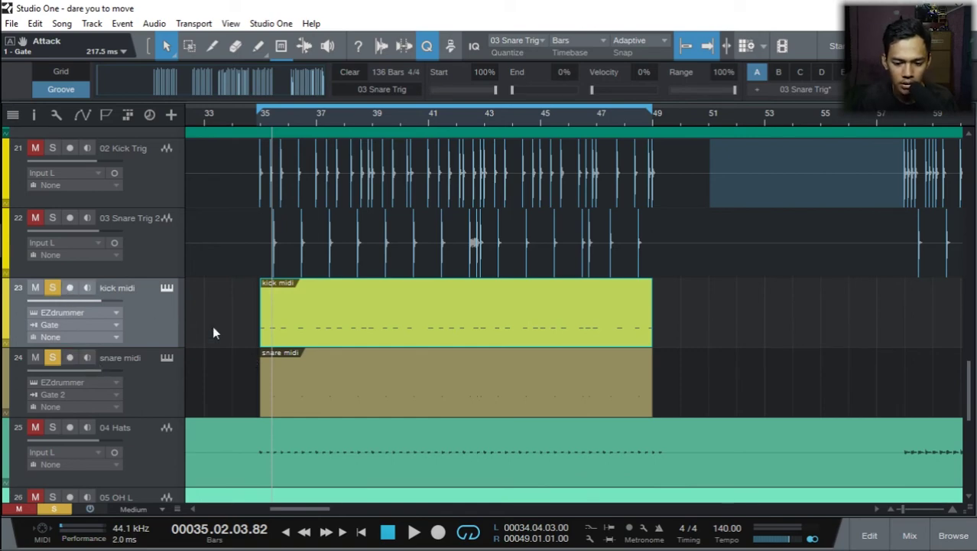
pyautogui.click(246, 117)
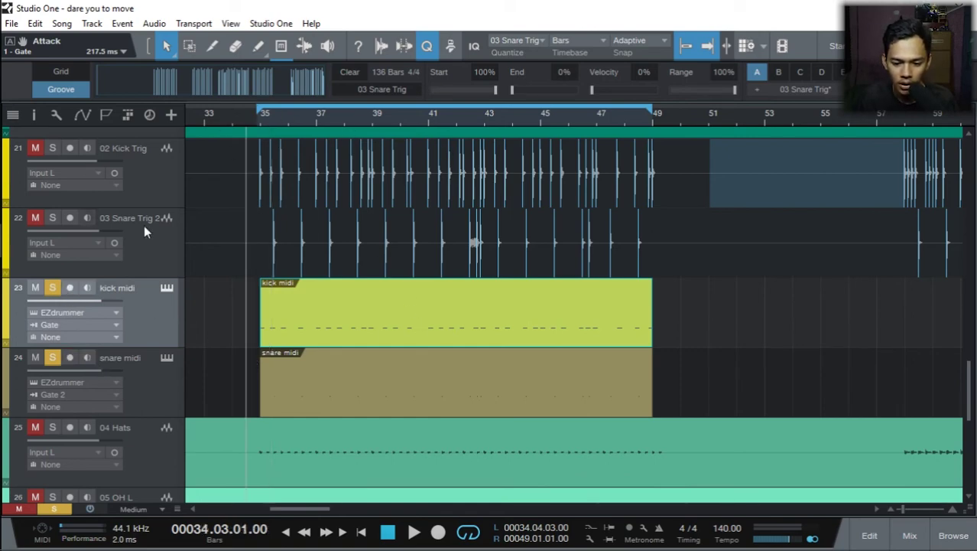
# Step: Set the instrument input of both the kick midi and snare midi tracks to None
pyautogui.scroll(-2, 635, 317)
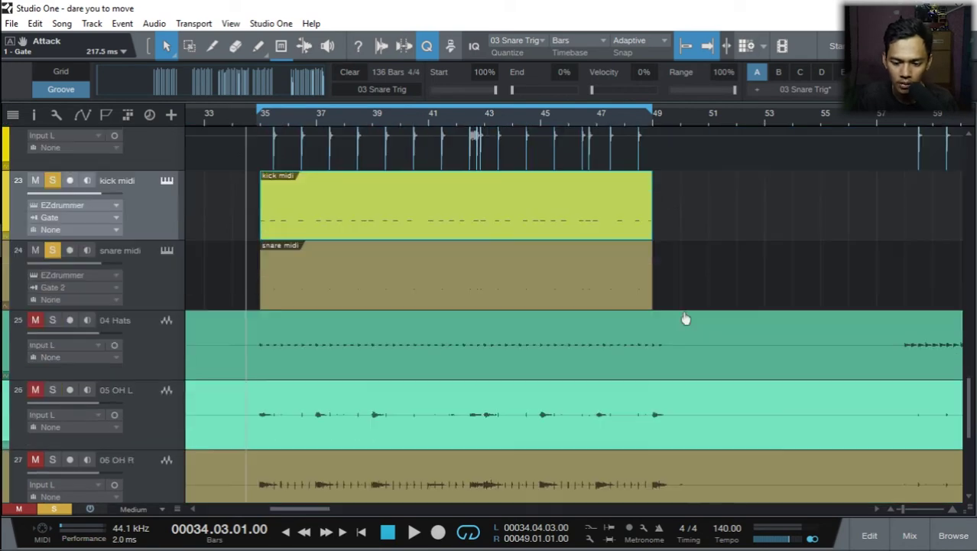
pyautogui.scroll(1, 681, 317)
pyautogui.scroll(2, 238, 208)
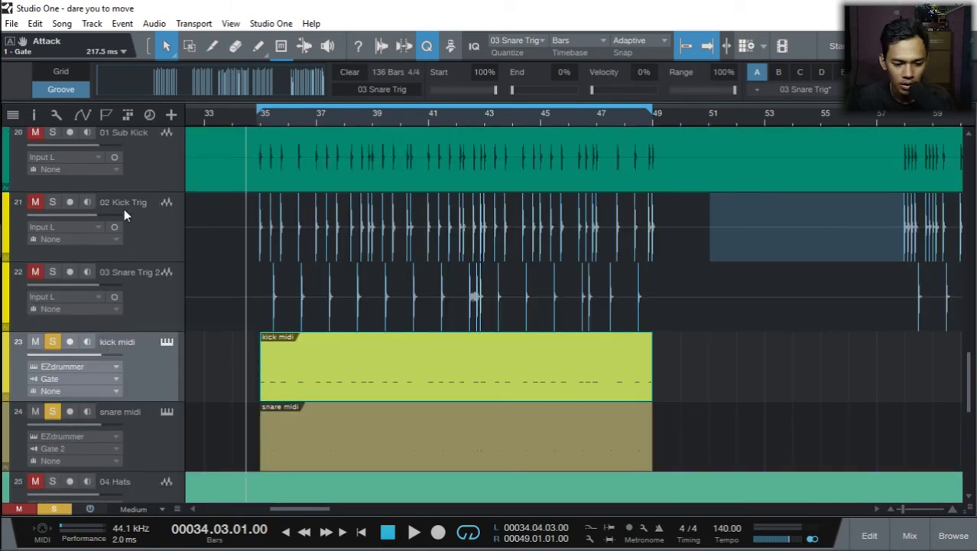
pyautogui.click(88, 382)
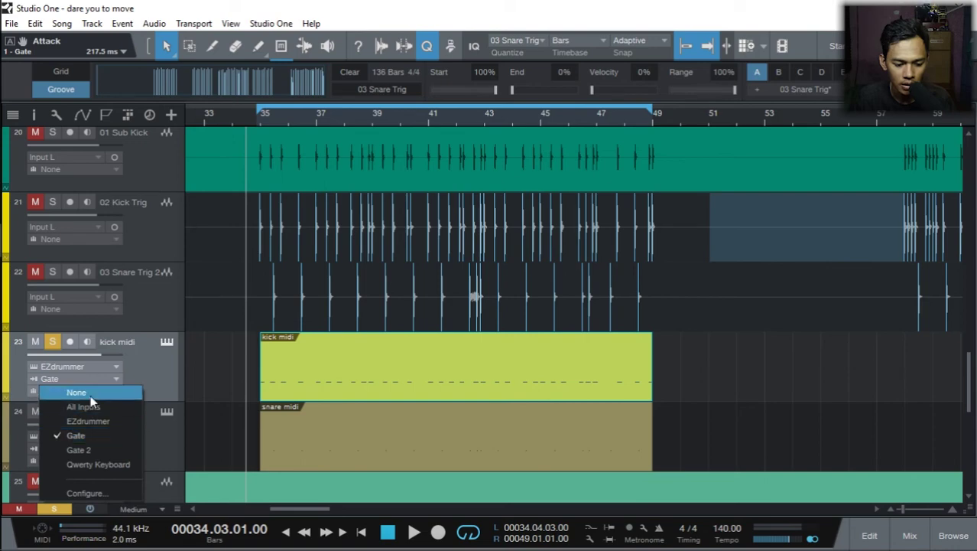
pyautogui.click(90, 395)
pyautogui.click(86, 448)
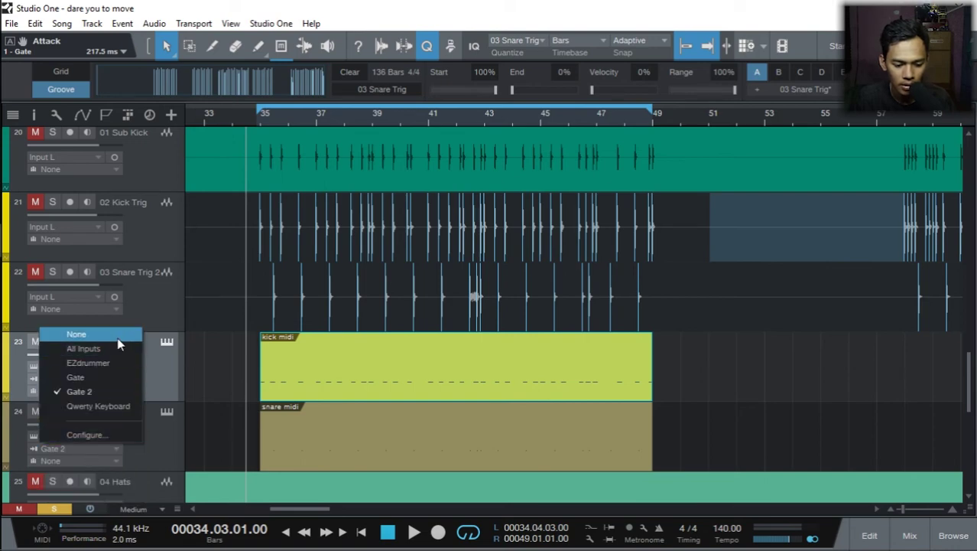
pyautogui.click(115, 334)
# Step: Play the recorded kick and snare parts from bar 35, clear all solos, and replay them with the full mix
pyautogui.click(261, 124)
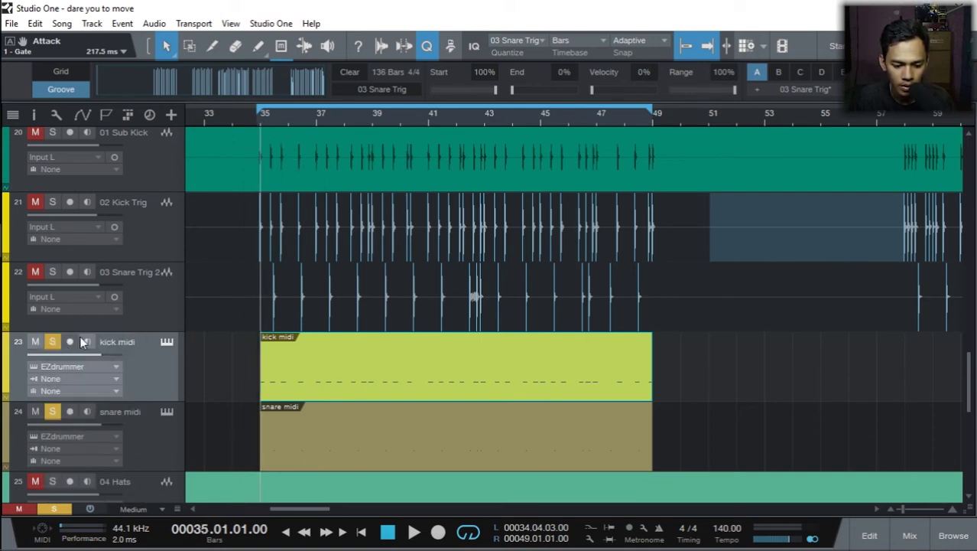
pyautogui.press('space')
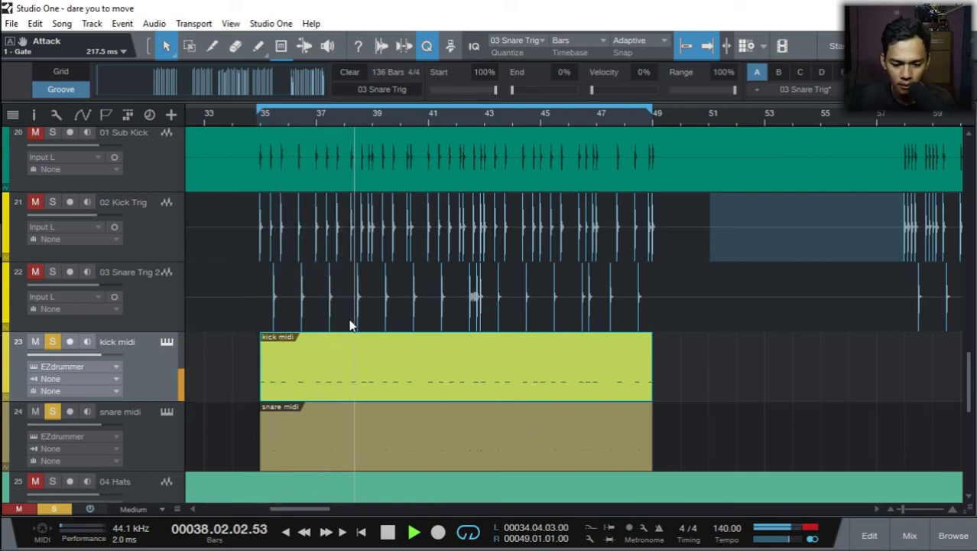
pyautogui.click(56, 509)
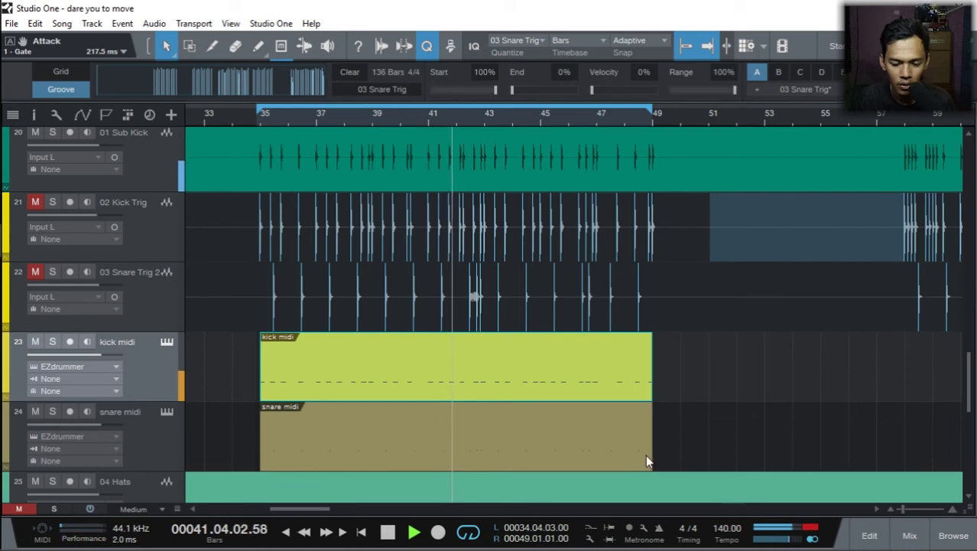
pyautogui.press('space')
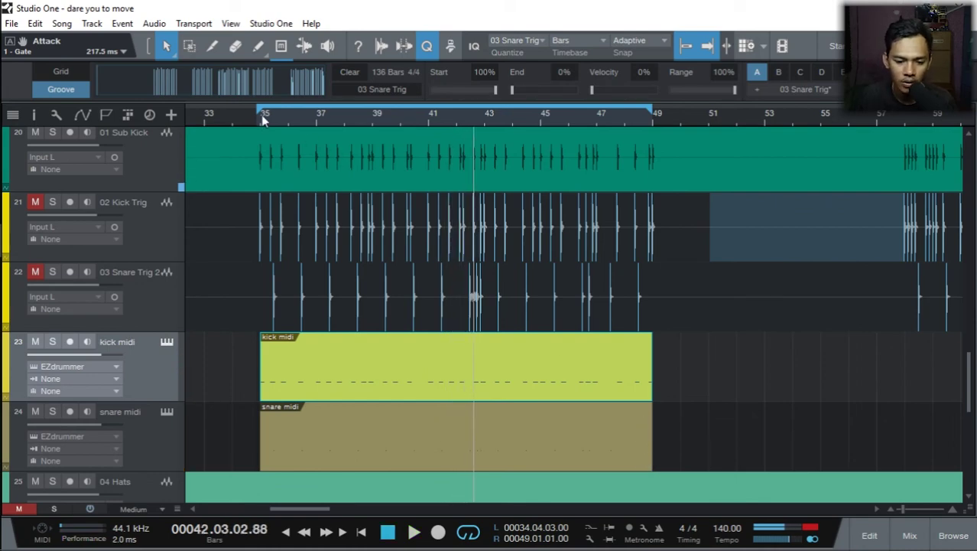
pyautogui.click(248, 115)
pyautogui.press('space')
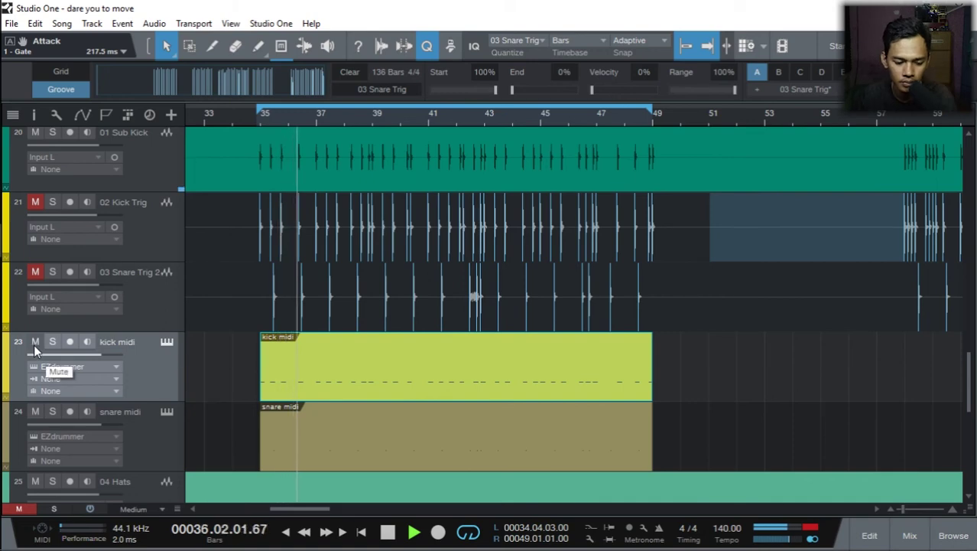
# Step: Open EZdrummer from the mix console, view its list of kick drum models, and close the instrument window
pyautogui.click(908, 535)
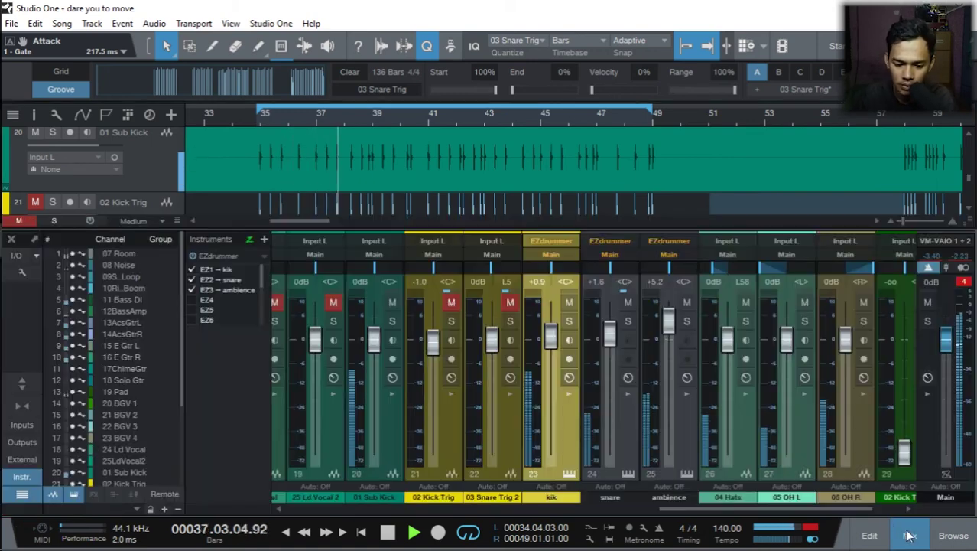
pyautogui.doubleClick(238, 253)
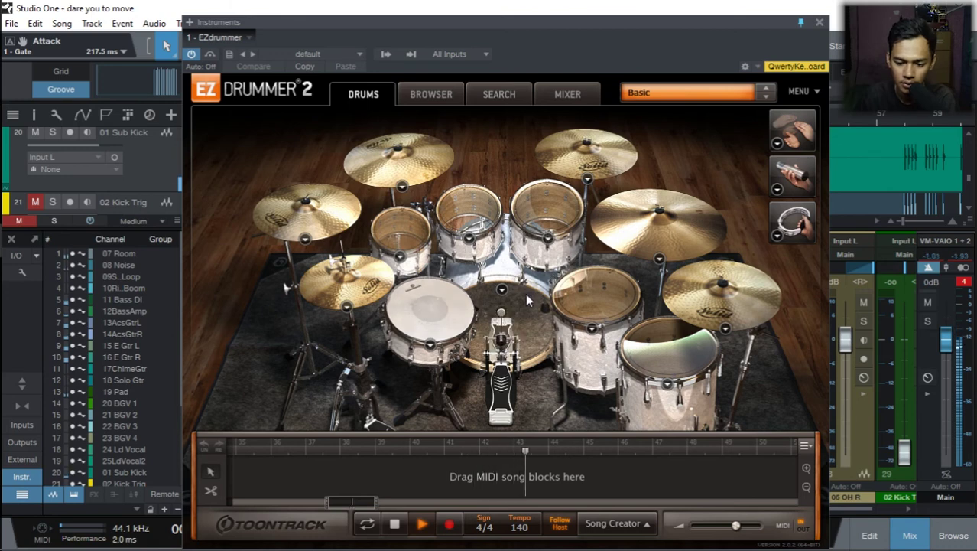
pyautogui.click(502, 289)
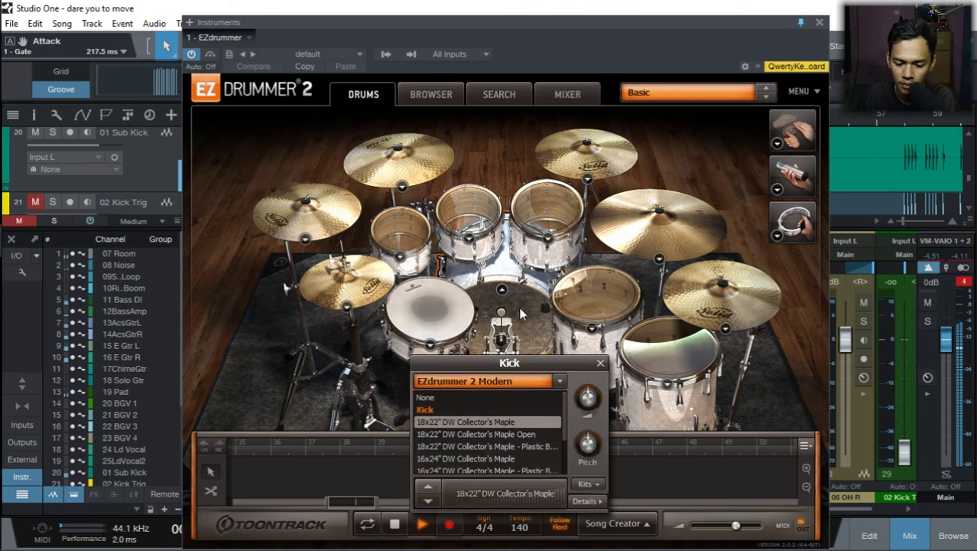
pyautogui.hotkey('ctrl', 'w')
# Step: Toggle solo and mute on the kick midi track during playback to compare the mix with and without it
pyautogui.click(53, 342)
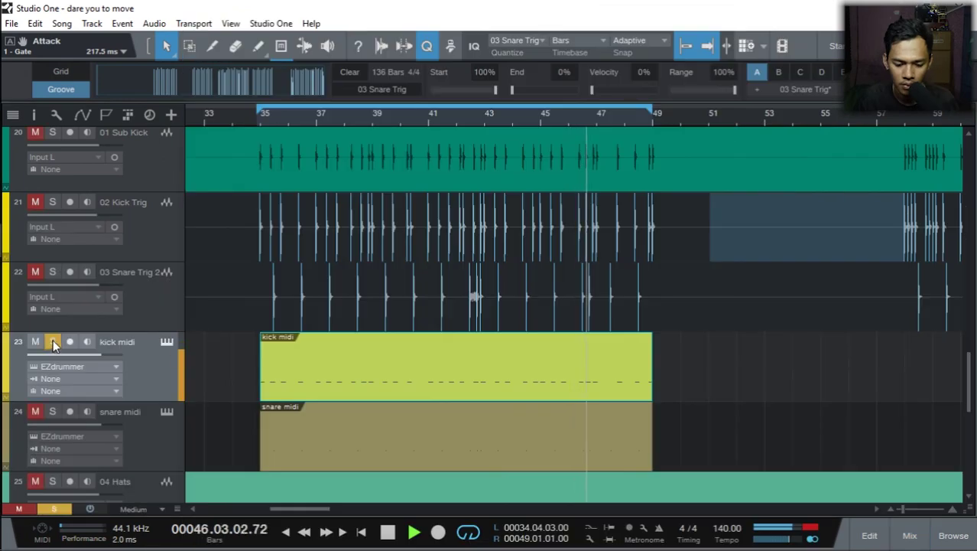
pyautogui.click(52, 342)
pyautogui.click(35, 342)
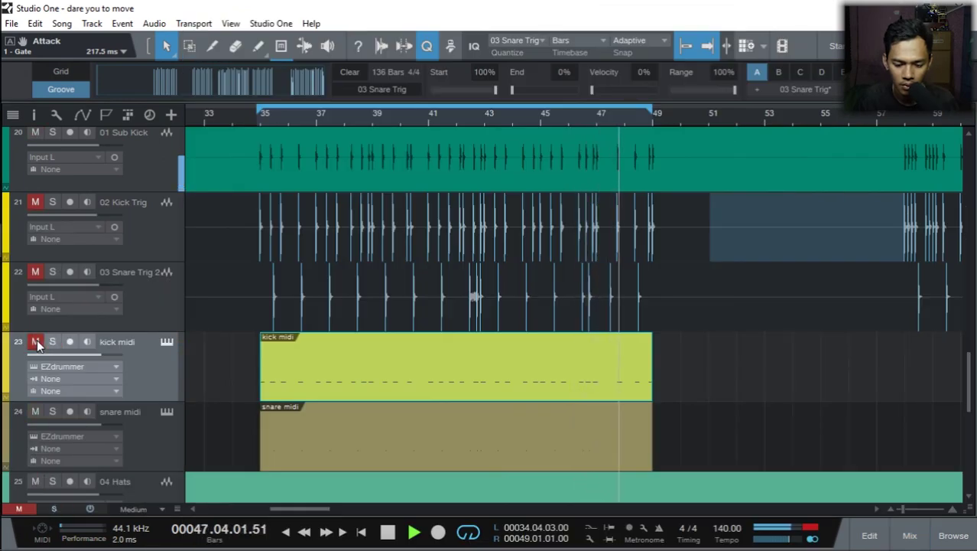
pyautogui.click(35, 342)
pyautogui.press('space')
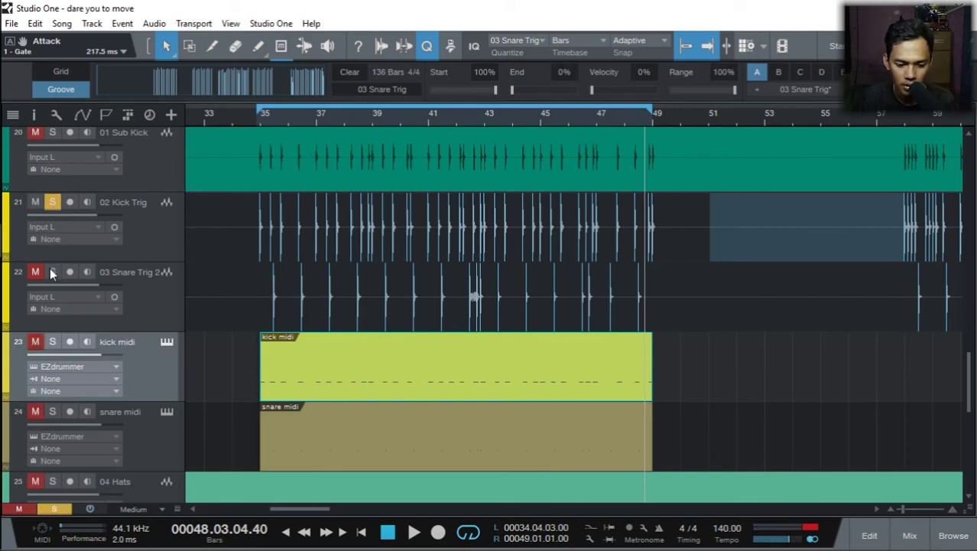
# Step: Play the 02 Kick Trig and 03 Snare Trig 2 audio from just before bar 35, first soloed and then in the full mix
pyautogui.click(254, 116)
pyautogui.press('space')
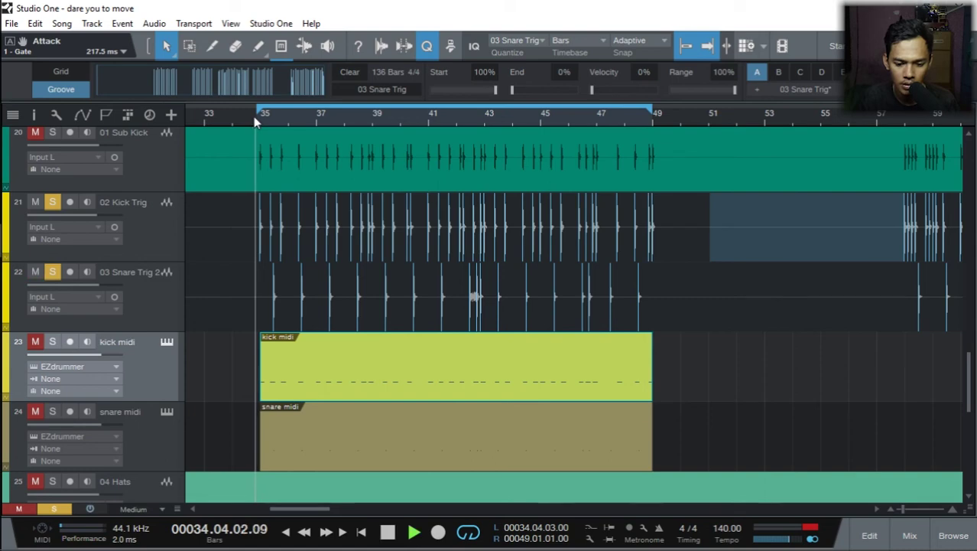
pyautogui.click(55, 509)
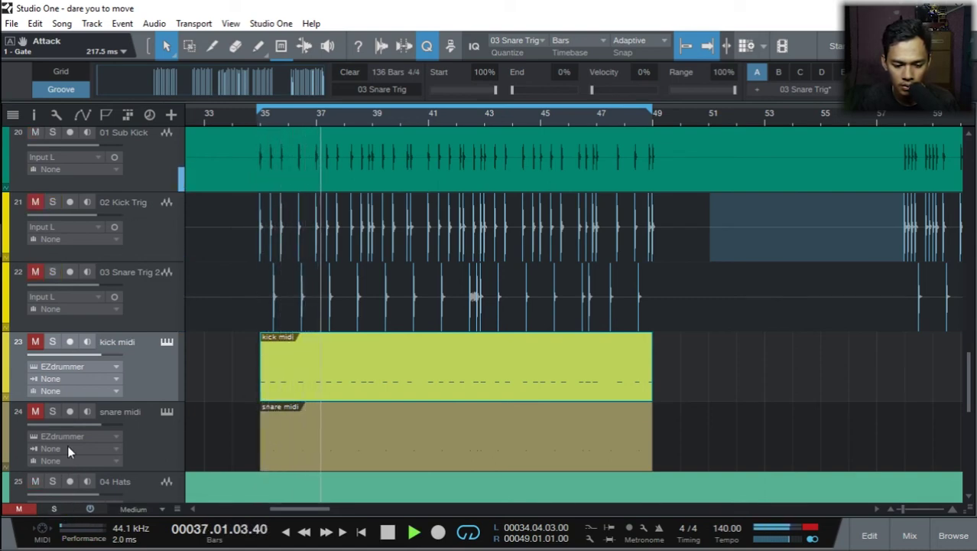
pyautogui.click(52, 203)
pyautogui.click(52, 203)
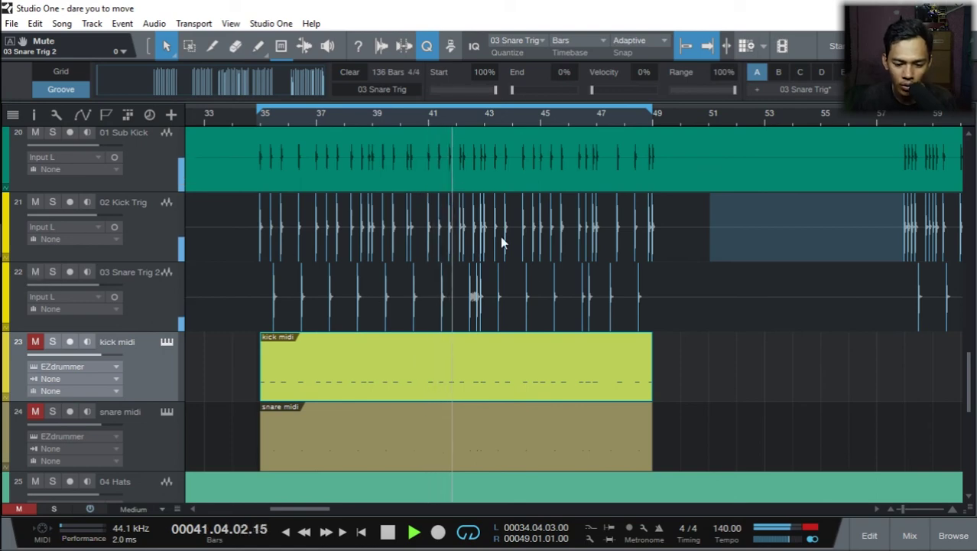
pyautogui.press('space')
# Step: Mute 02 Kick Trig and 03 Snare Trig 2, solo kick midi and snare midi, and cue playback just before bar 35
pyautogui.click(36, 202)
pyautogui.click(35, 272)
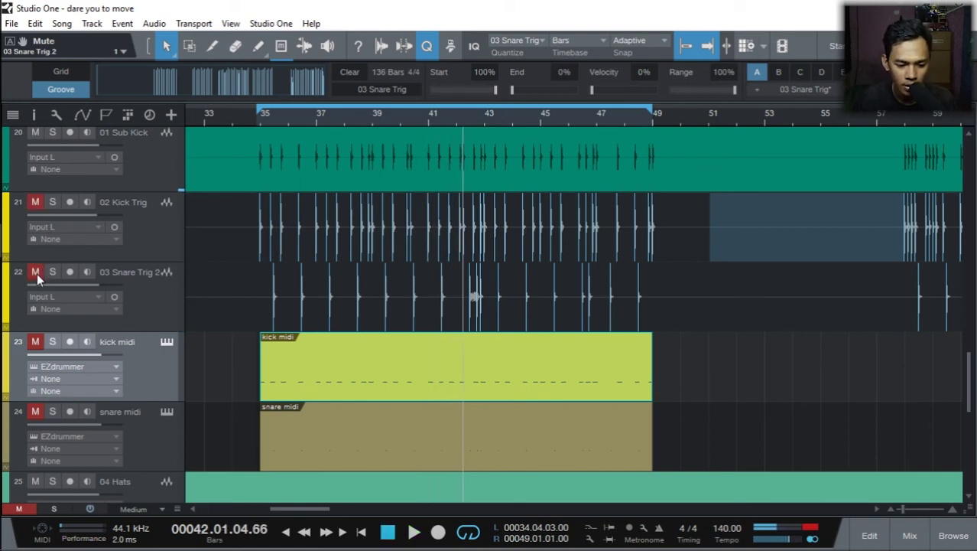
pyautogui.click(52, 344)
pyautogui.click(52, 411)
pyautogui.click(257, 119)
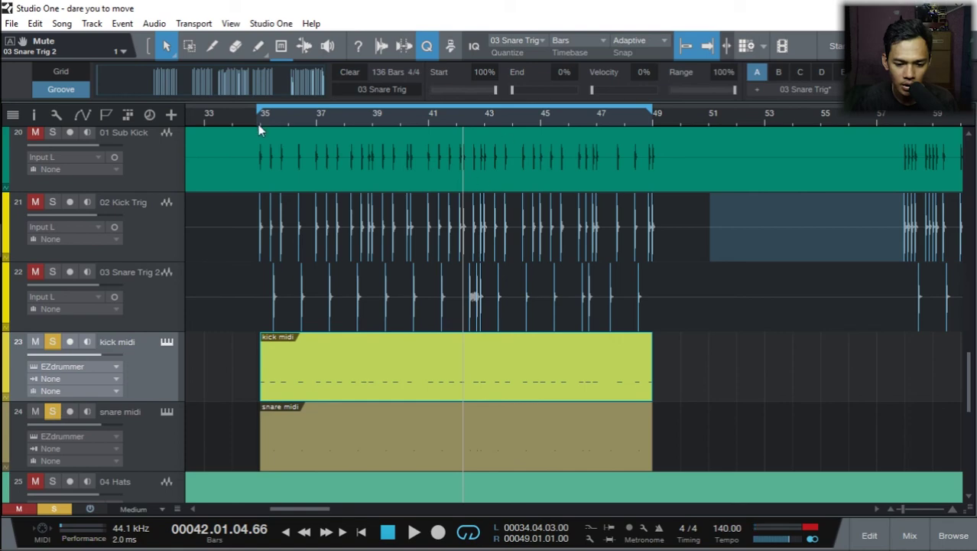
# Step: Clear the track solos, unmute kick midi and snare midi, and play them in the full mix from around bar 35
pyautogui.press('space')
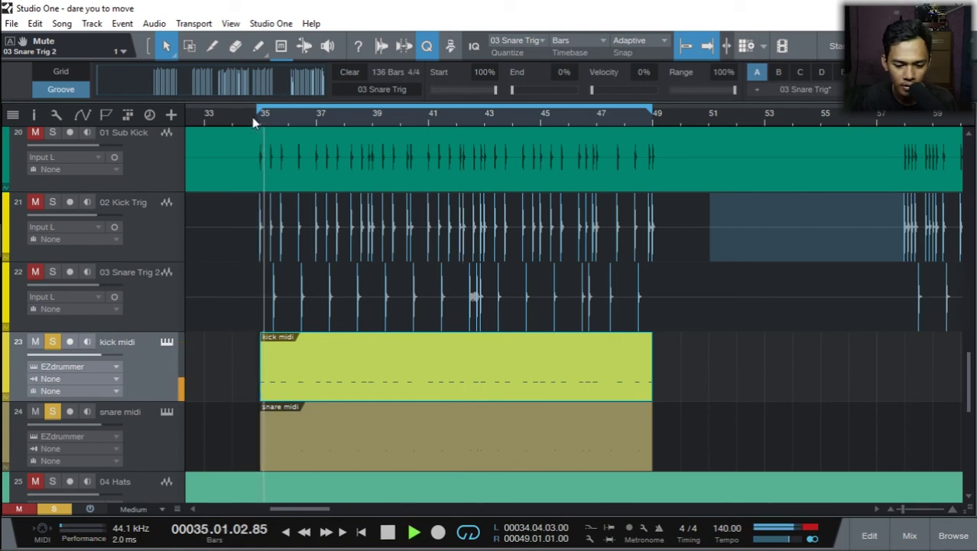
pyautogui.press('space')
pyautogui.click(53, 509)
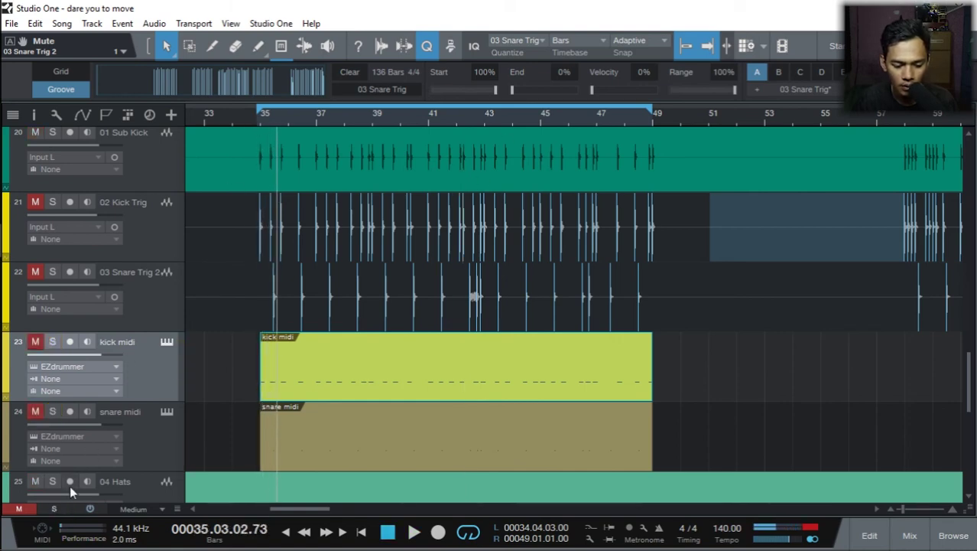
pyautogui.click(35, 341)
pyautogui.click(35, 412)
pyautogui.press('space')
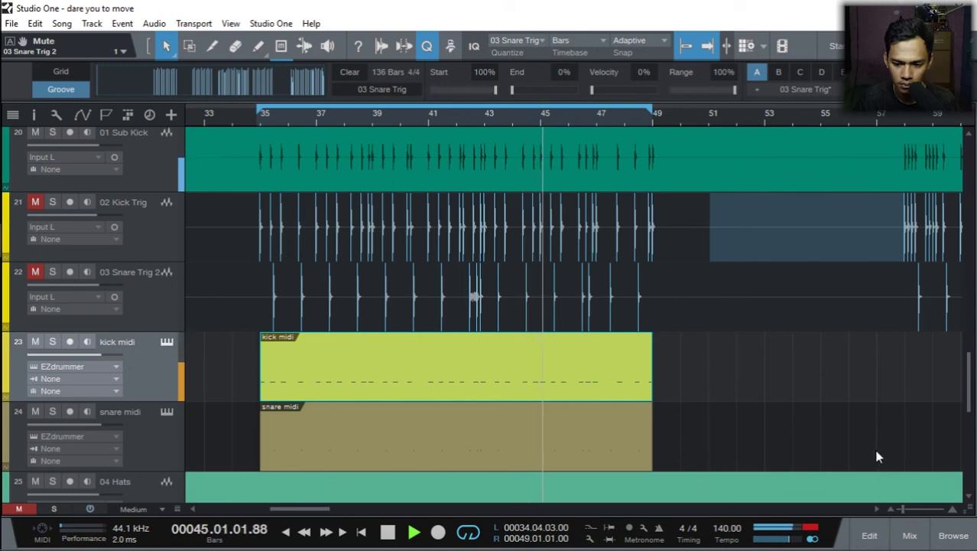
pyautogui.press('space')
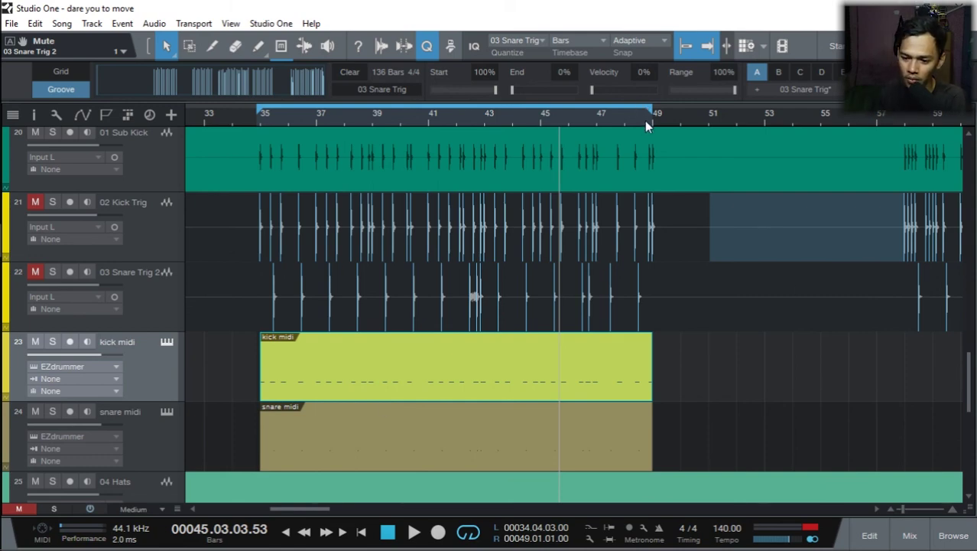
# Step: Select the snare midi track in the empty stretch after bar 49
pyautogui.hotkey('shift', 'f')
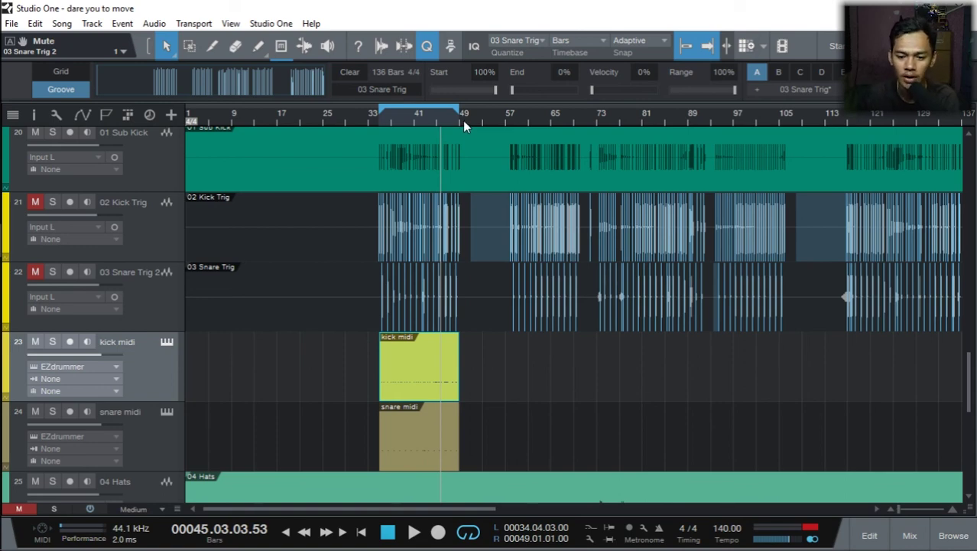
pyautogui.scroll(5, 462, 120)
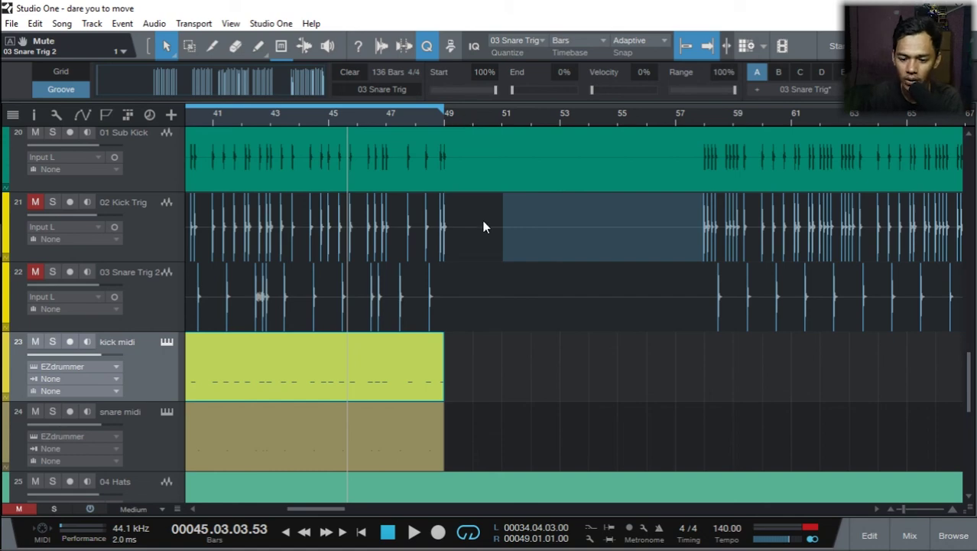
pyautogui.click(552, 423)
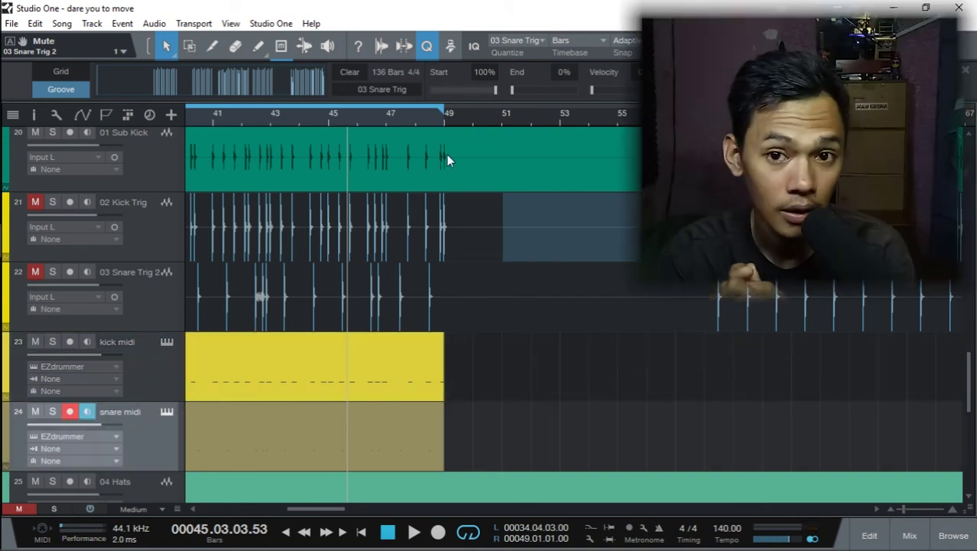